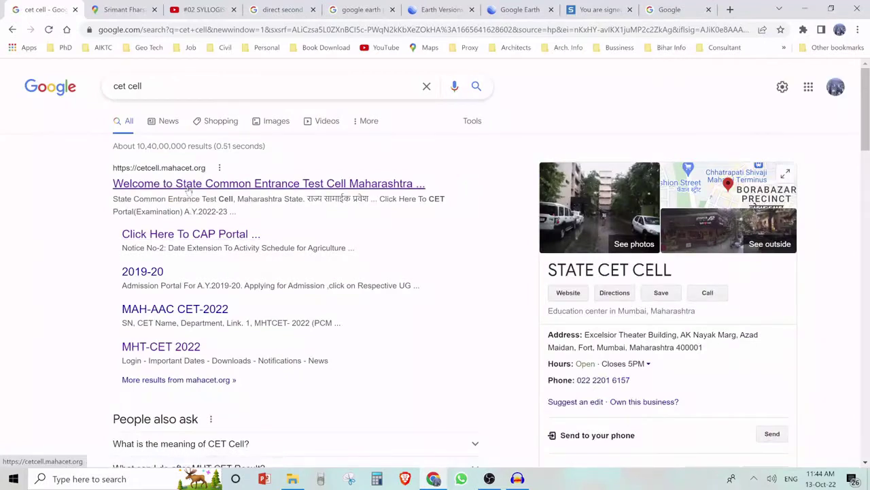
- Go from the State CET Cell site through the CAP portal page to the B.E/B.Tech admissions portal
left_click(189, 184)
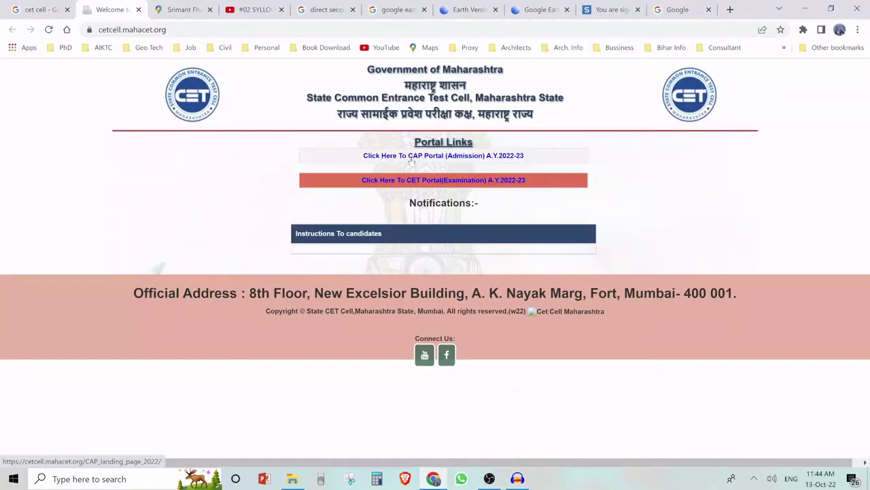
left_click(410, 157)
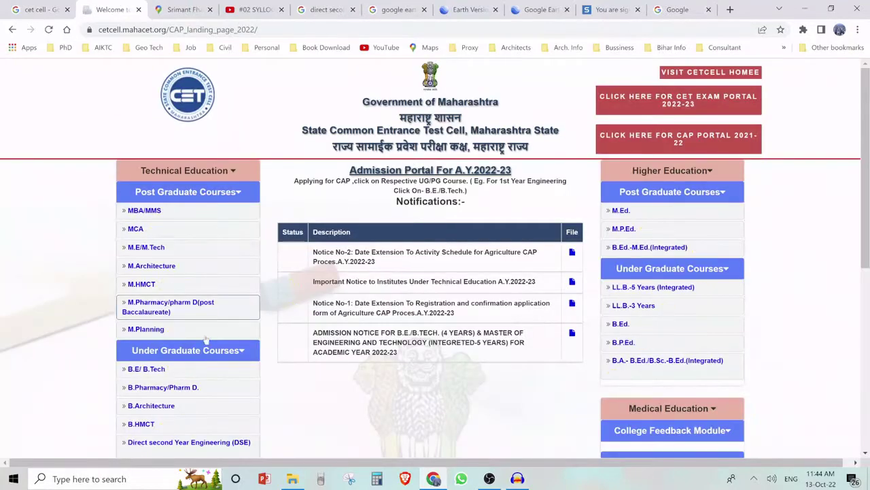
left_click(133, 374)
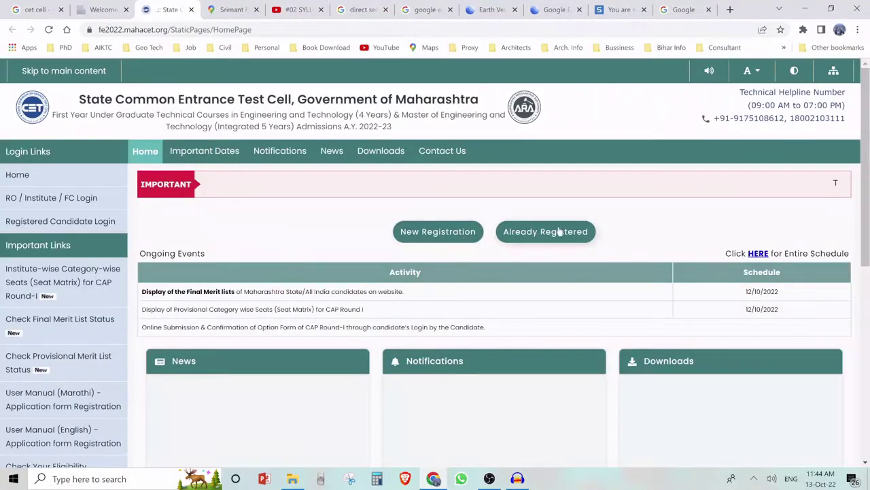
- Sign in as an already registered candidate with the application ID and account password
left_click(557, 234)
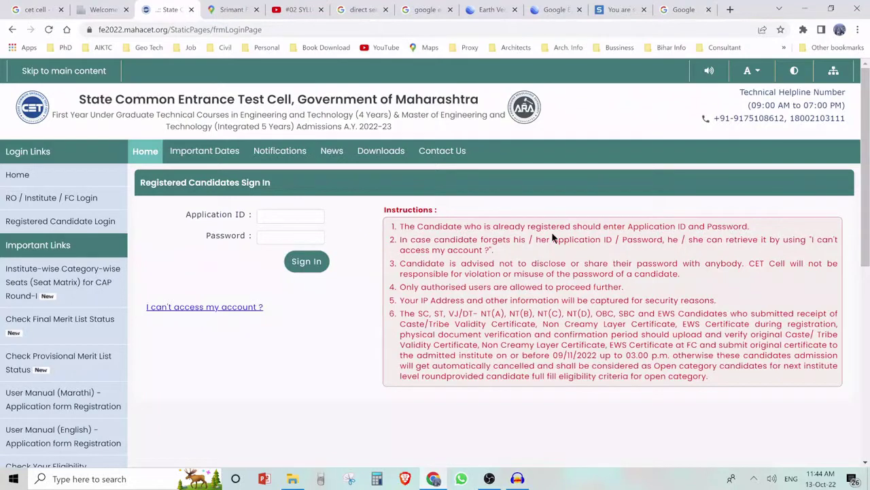
left_click(300, 214)
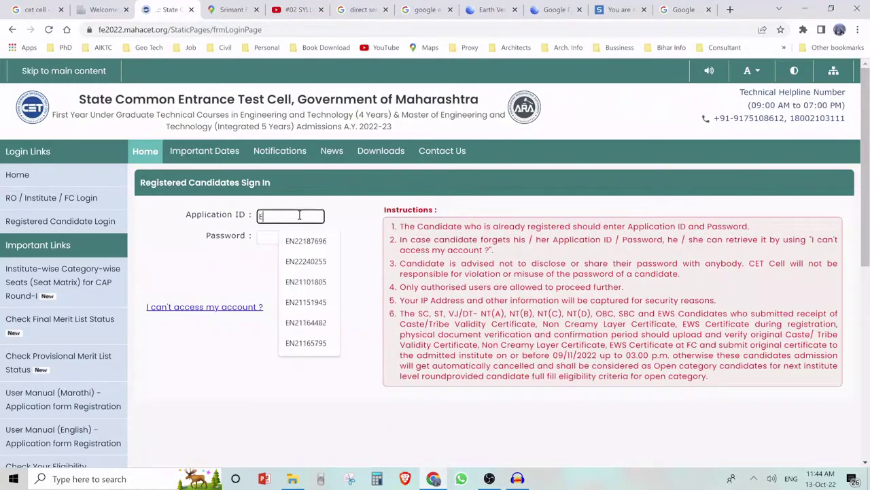
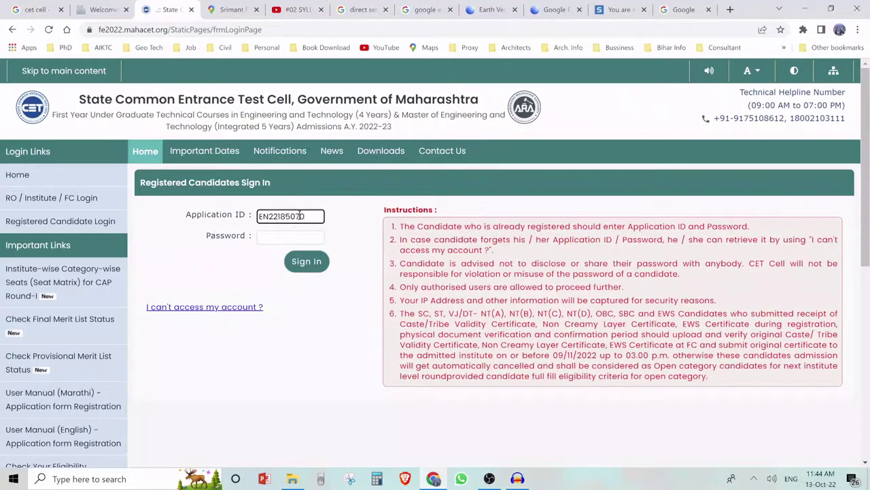
key("Tab")
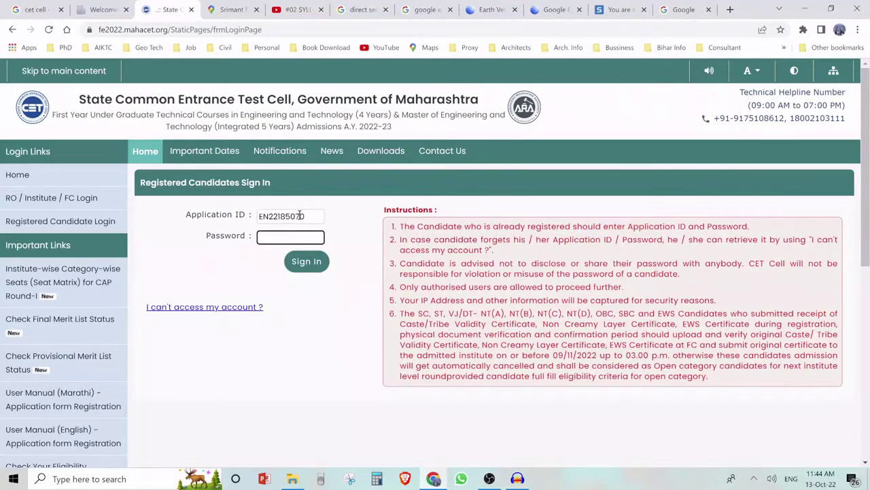
left_click(306, 264)
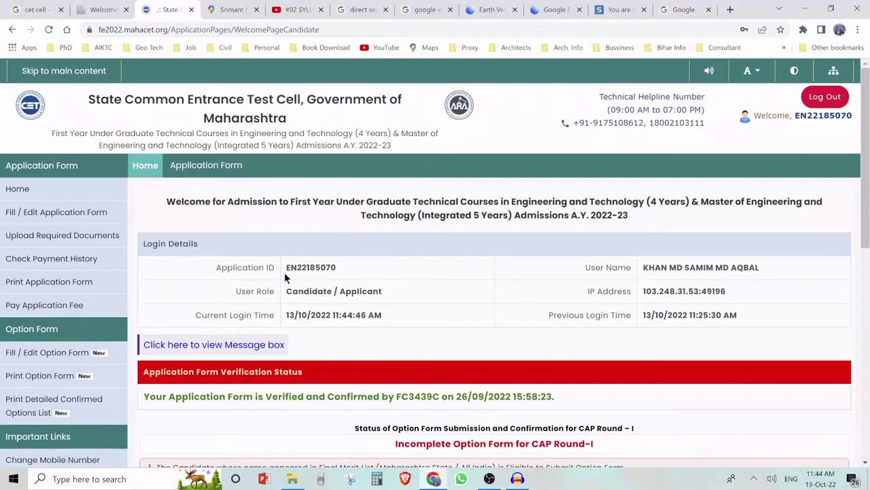
- Scroll past the 18 option-form instructions and proceed to fill the option form
scroll(465, 329, "down", 3)
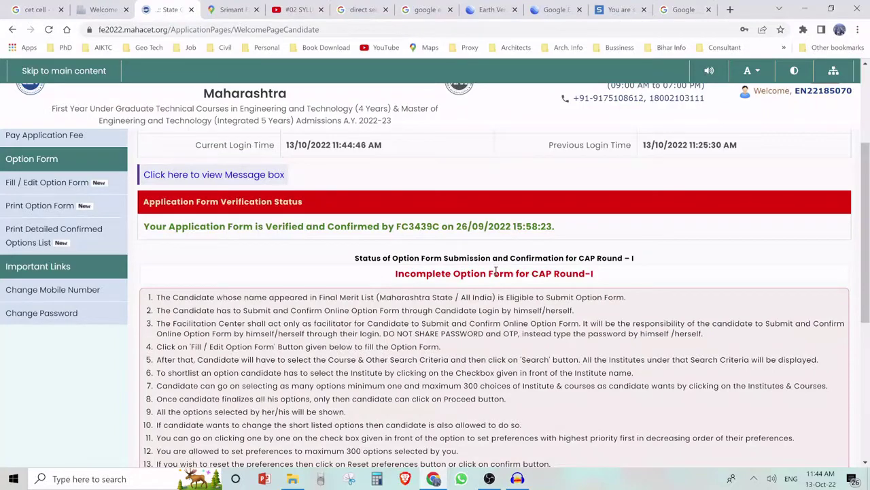
scroll(496, 270, "down", 1)
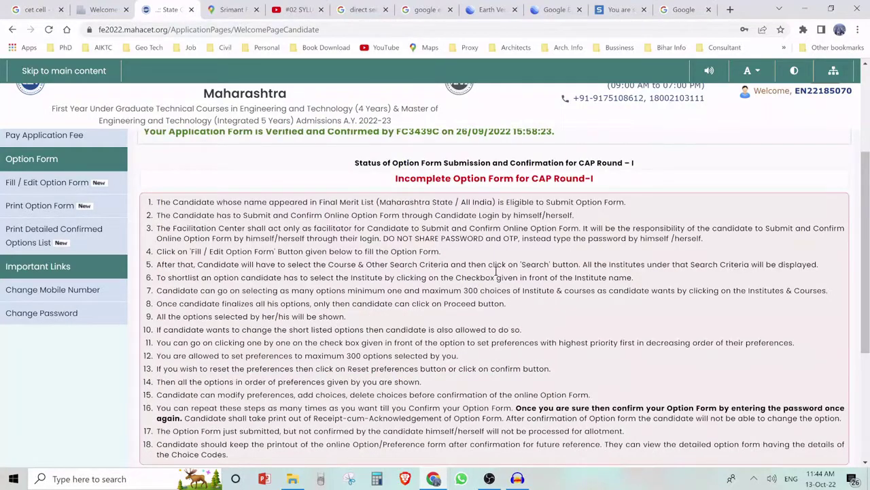
scroll(544, 212, "down", 1)
scroll(544, 212, "down", 3)
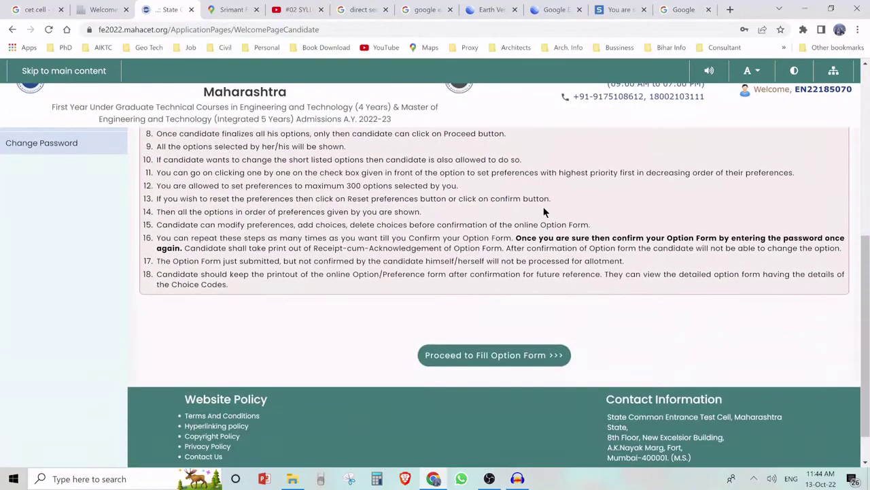
left_click(439, 311)
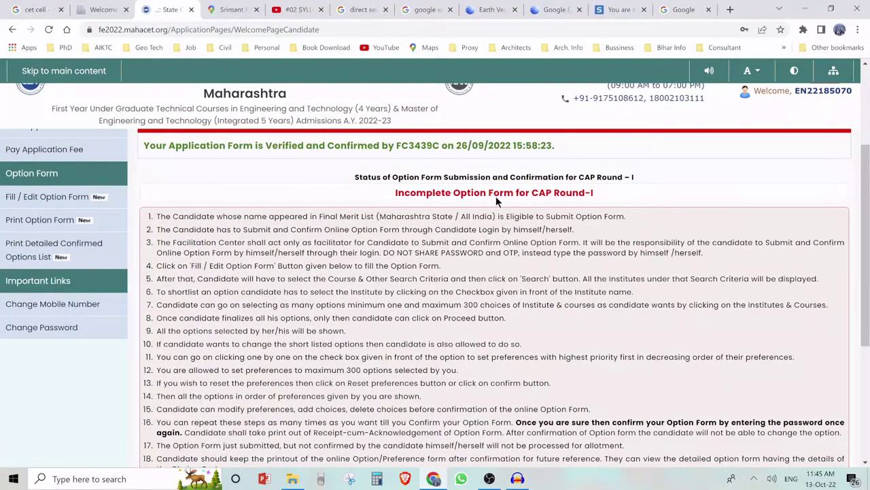
scroll(495, 195, "down", 4)
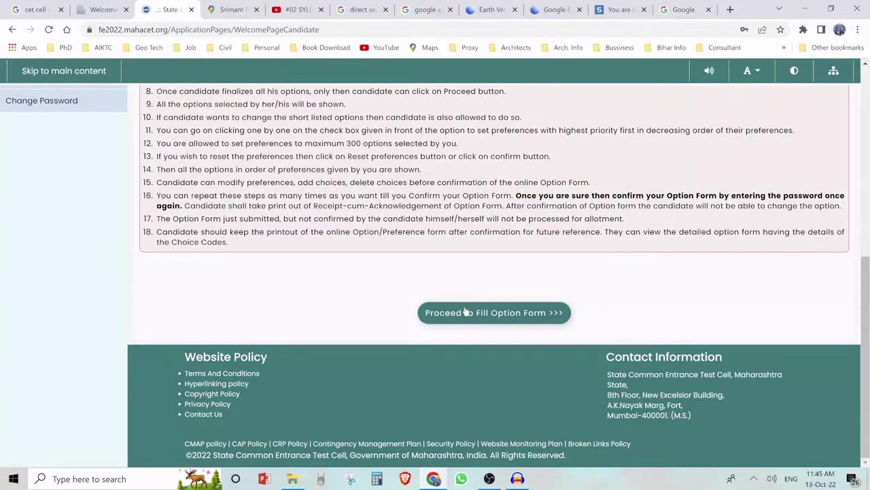
left_click(466, 313)
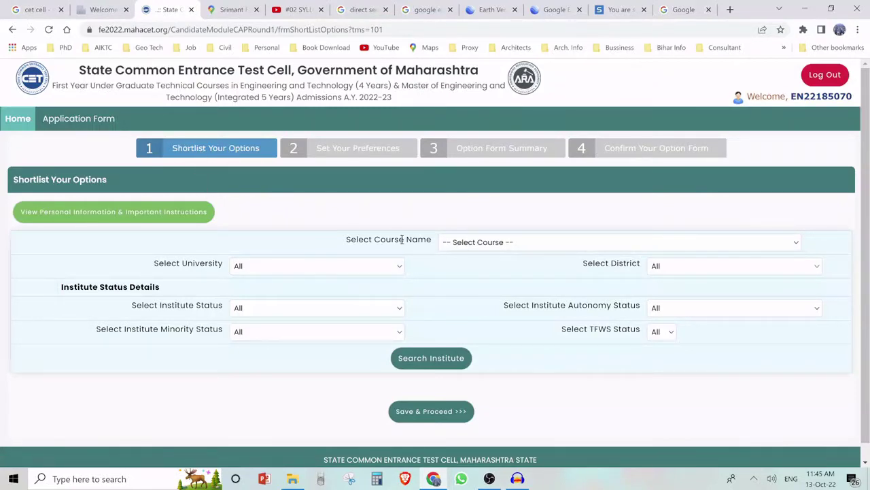
- Filter institutes by Civil Engineering course, Mumbai University and Raigad district
left_click(514, 243)
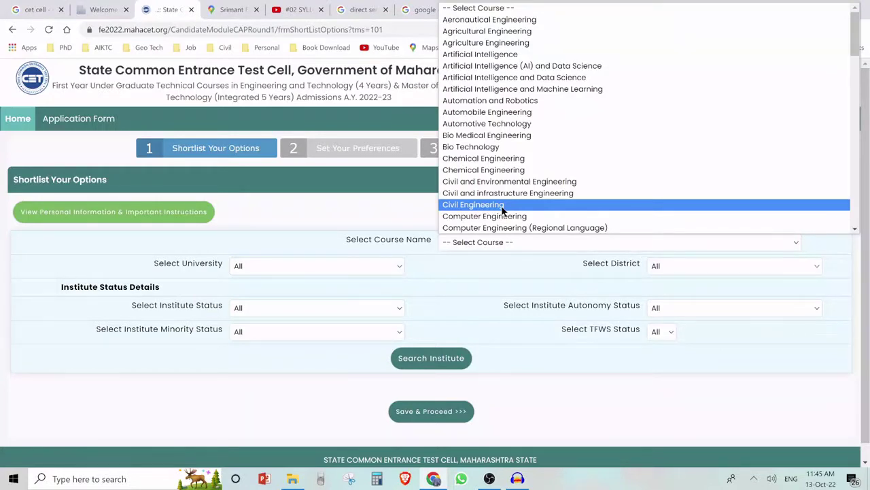
left_click(504, 206)
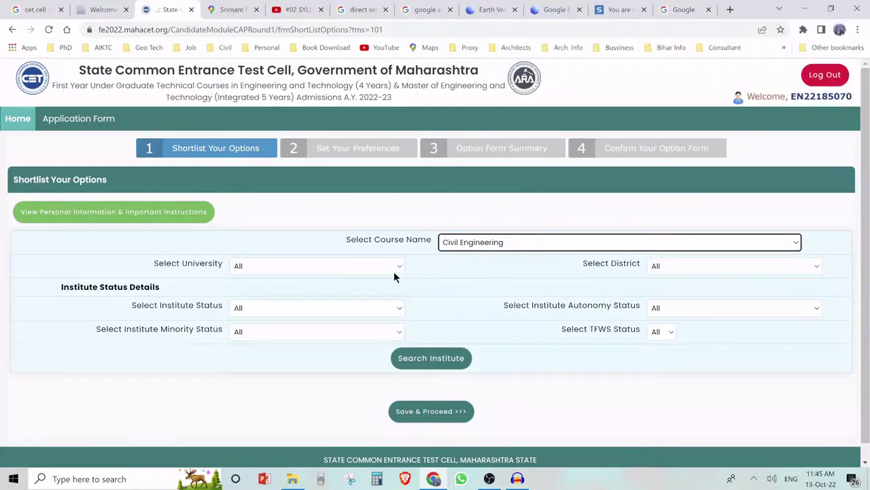
left_click(327, 266)
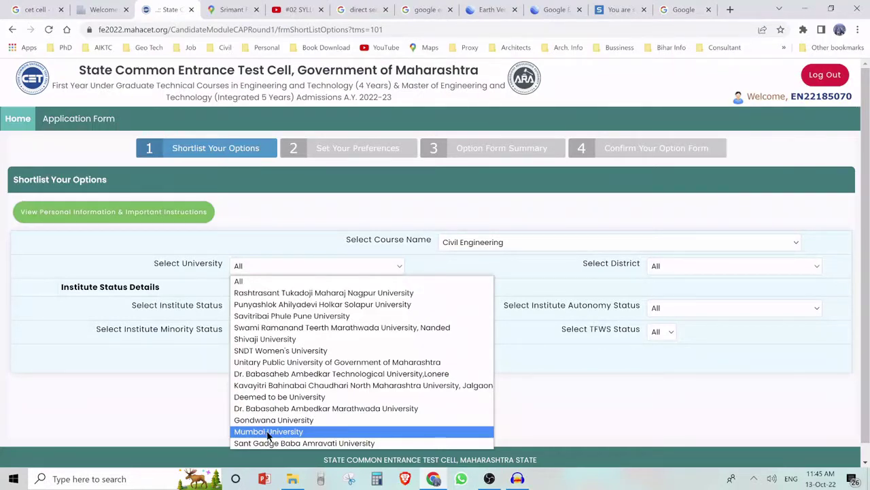
left_click(267, 433)
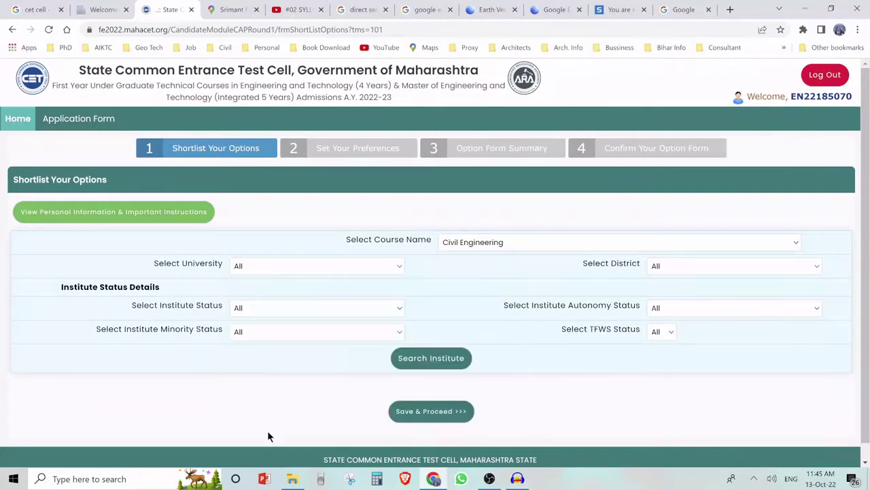
left_click(696, 268)
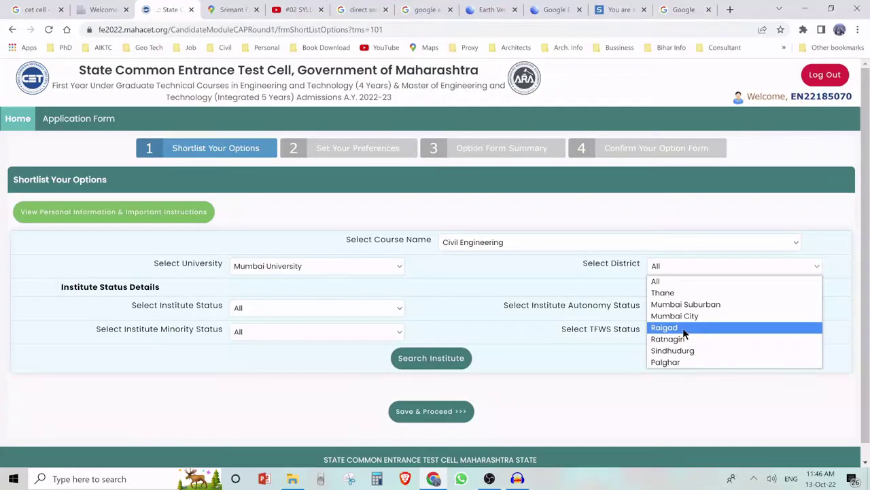
left_click(685, 329)
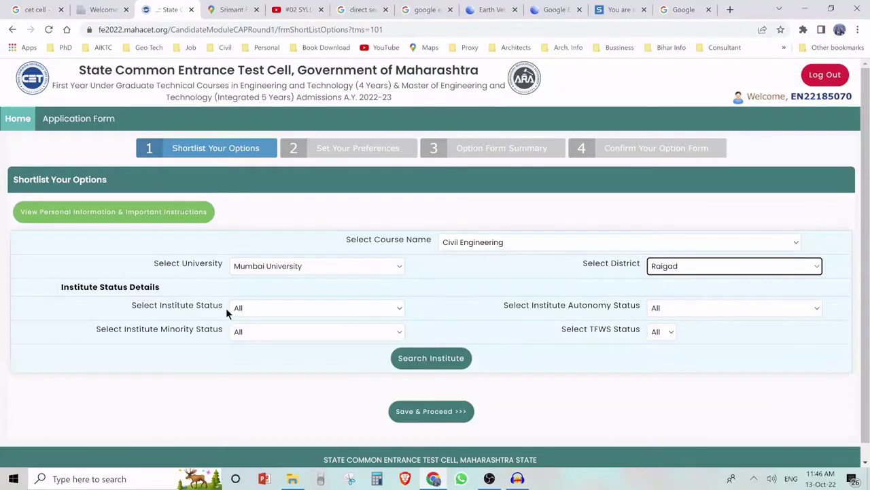
left_click(256, 310)
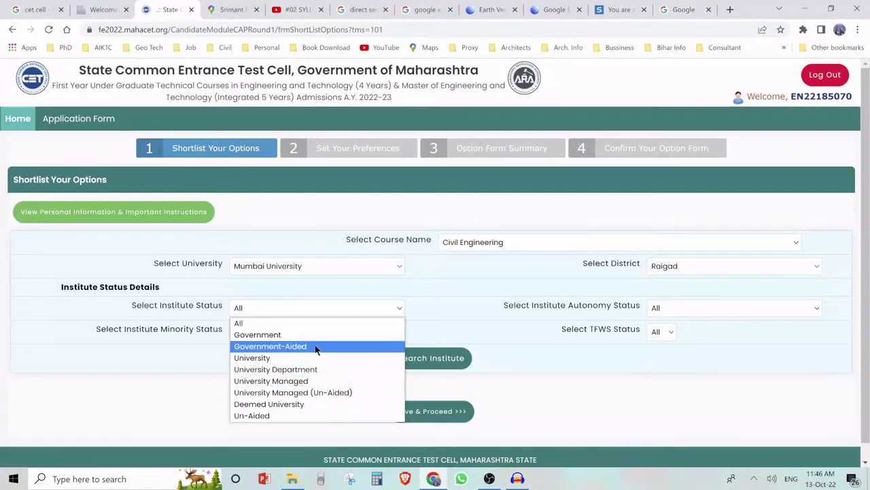
- Switch district to Mumbai City and set status Government-Aided, autonomy Autonomous, minority All
left_click(683, 271)
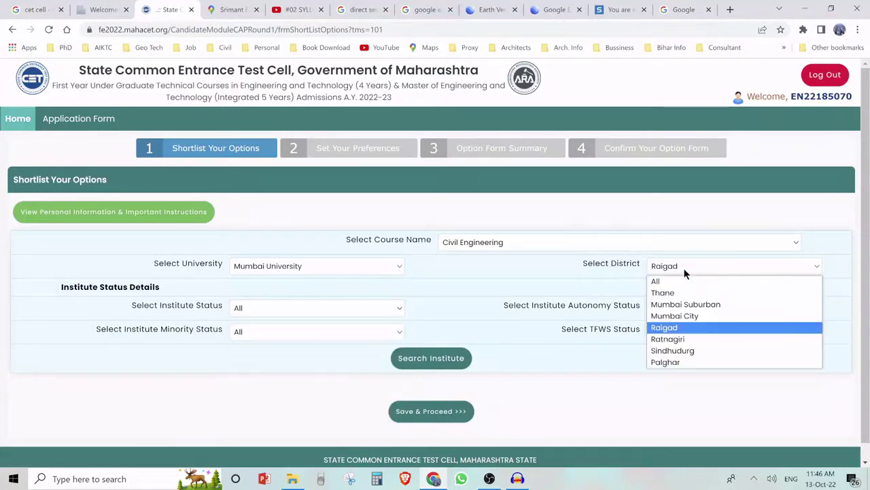
left_click(671, 316)
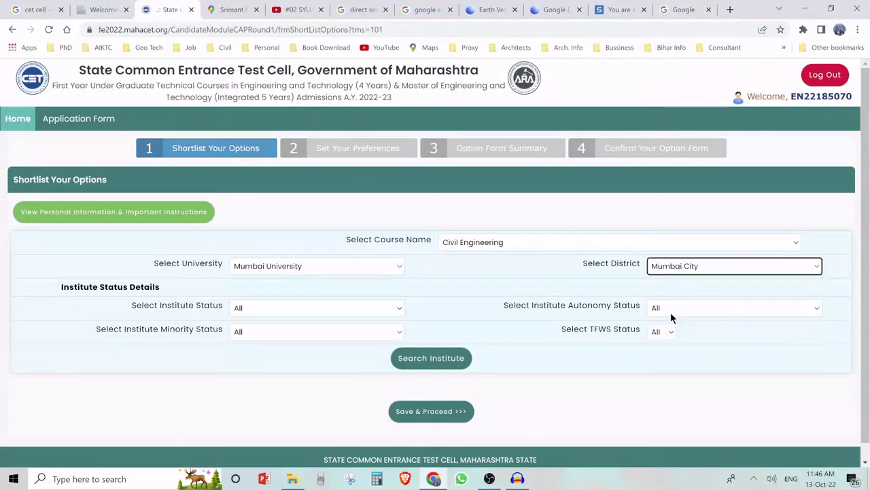
left_click(363, 310)
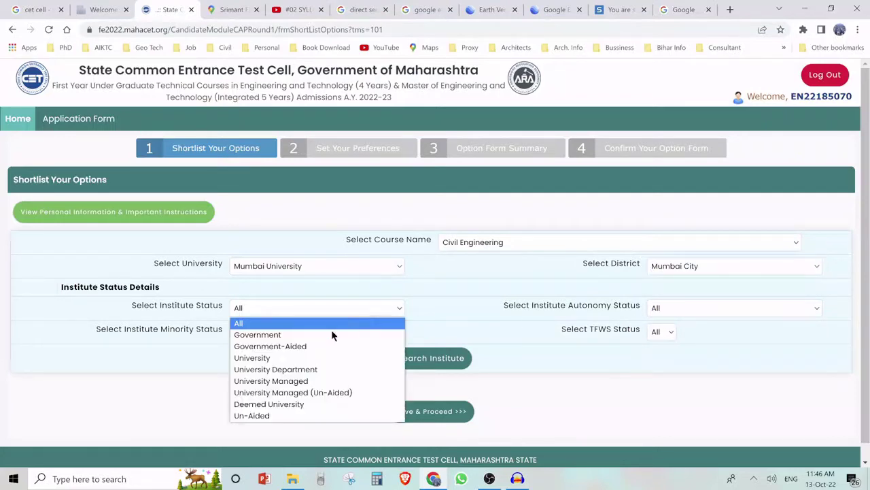
left_click(312, 346)
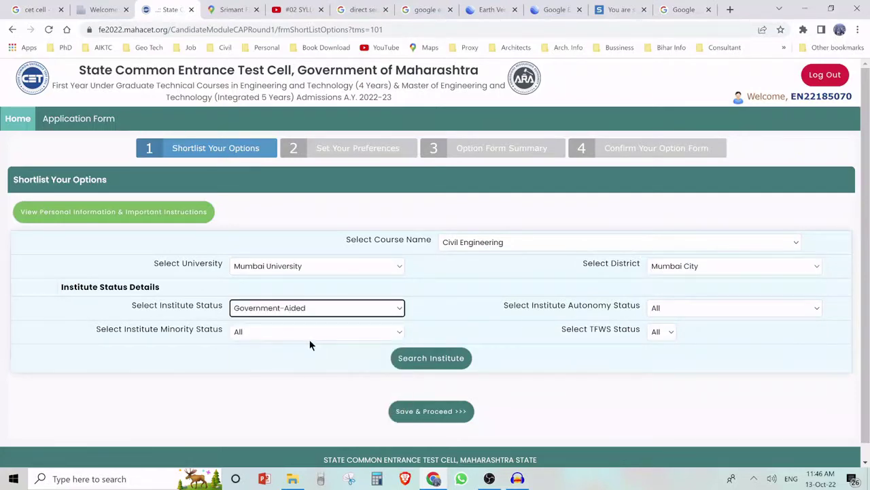
left_click(724, 310)
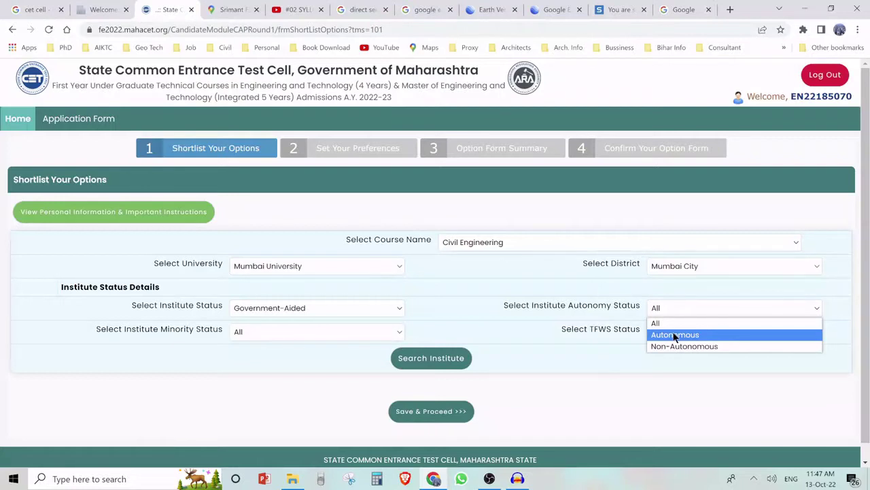
left_click(675, 335)
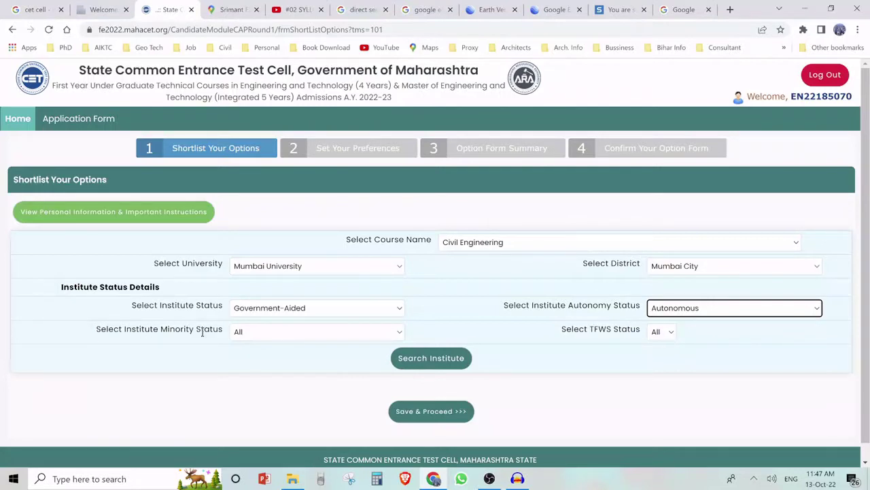
left_click(266, 333)
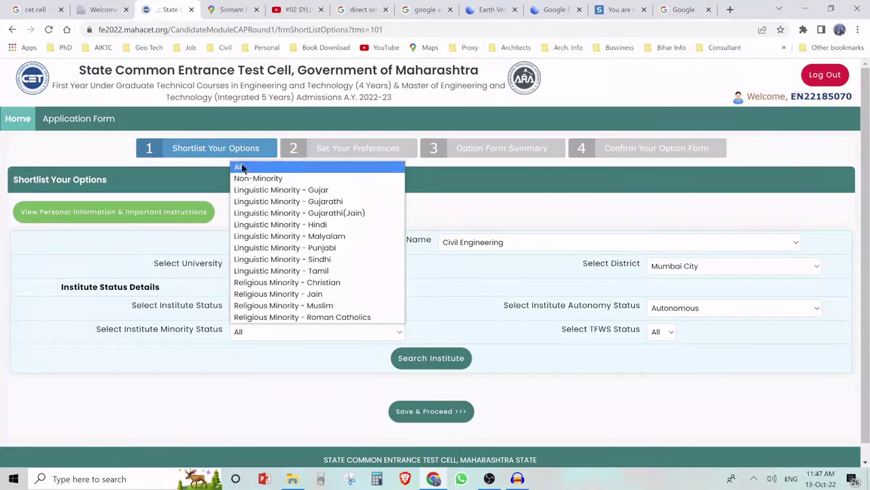
left_click(243, 167)
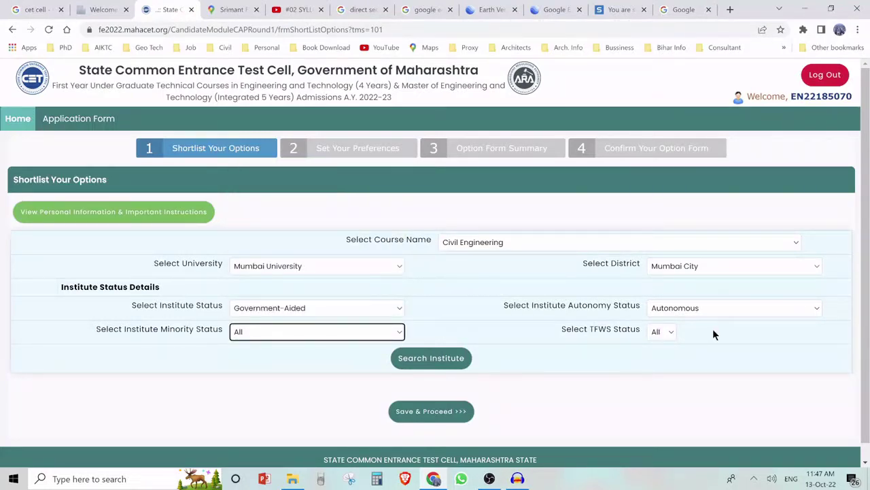
- Leave TFWS status at All and highlight the TFWS Status label
left_click(660, 330)
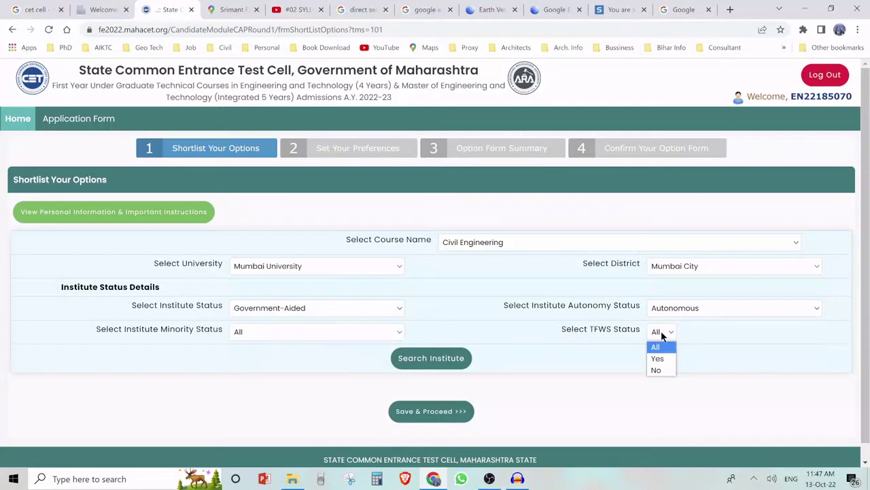
left_click(707, 346)
left_click_drag(591, 328, 642, 331)
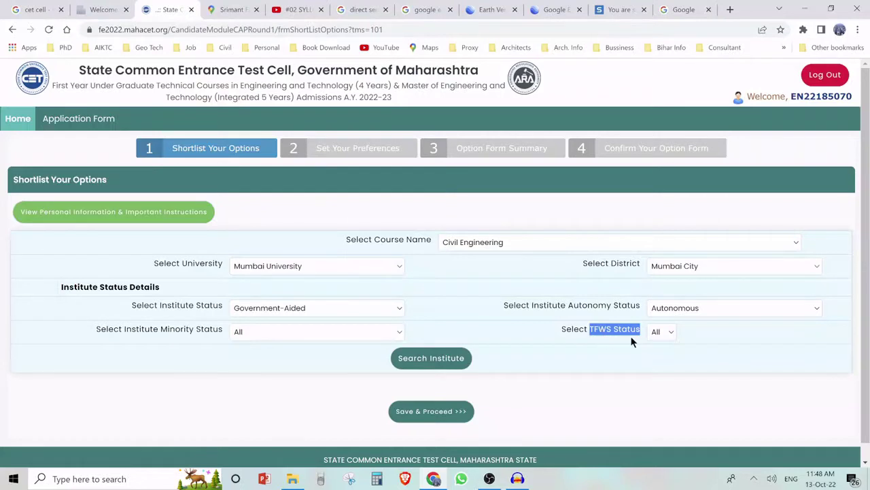
left_click_drag(611, 329, 590, 332)
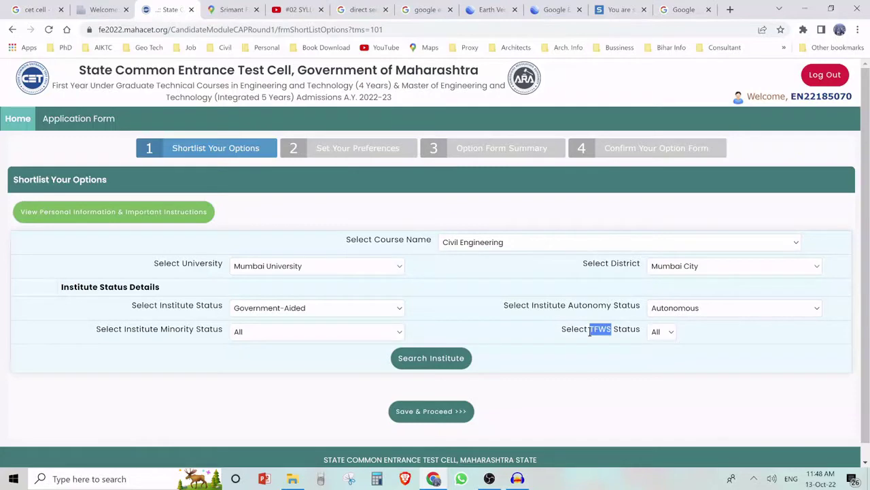
- Set TFWS status to Yes and highlight the TFWS choice-code note below Search Institute
left_click(658, 333)
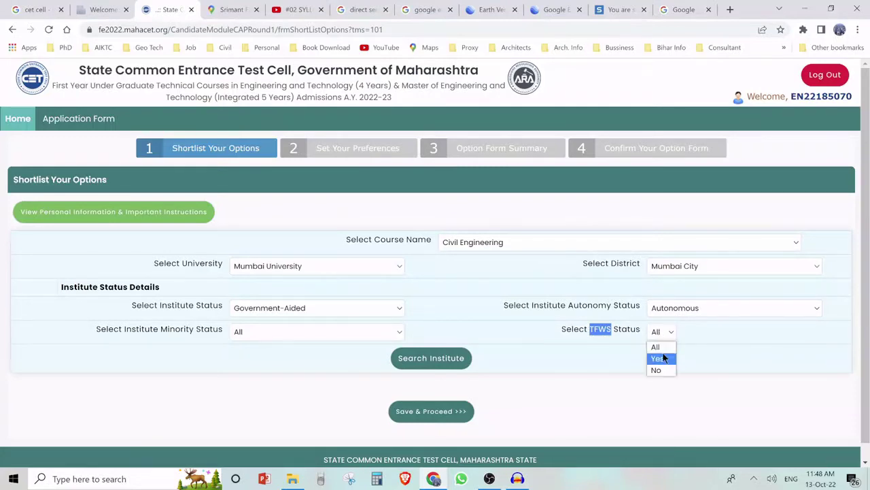
left_click(662, 357)
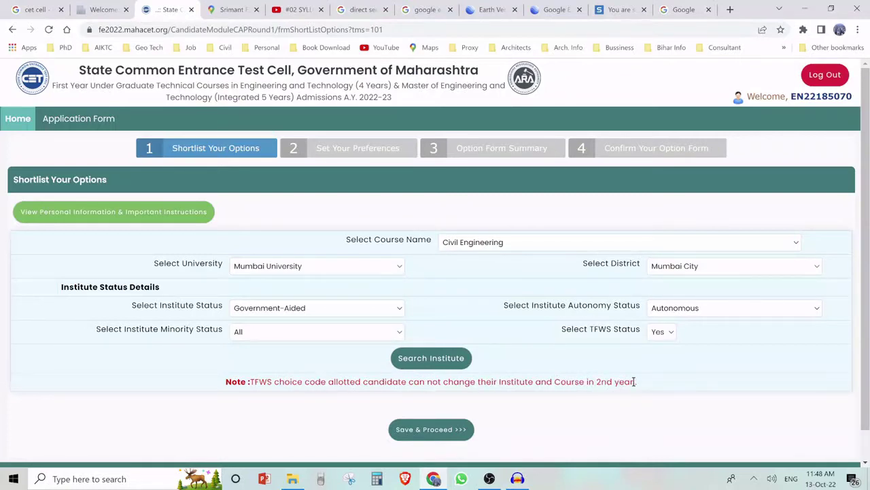
left_click_drag(648, 380, 241, 386)
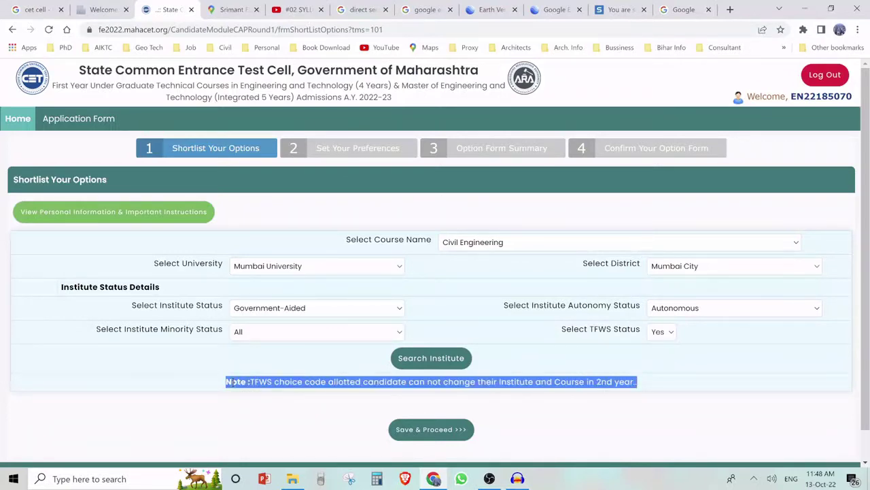
left_click_drag(254, 382, 363, 386)
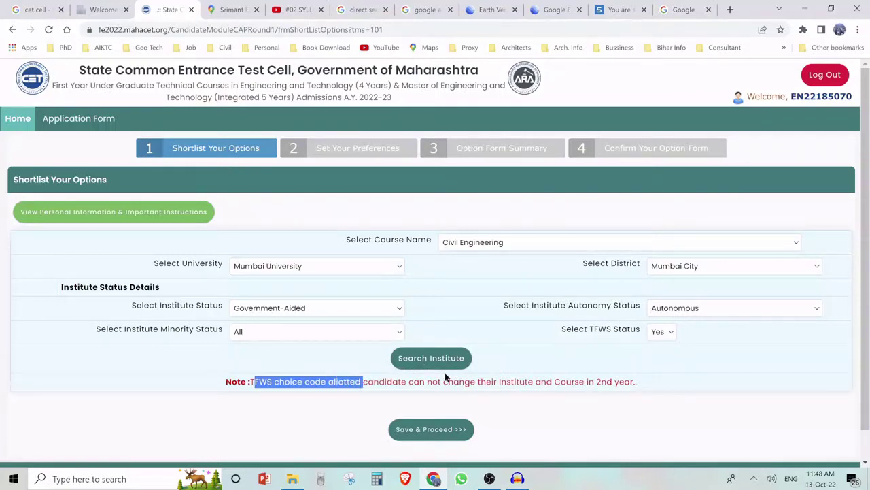
- Search institutes, then widen institute status to All and search again
left_click(438, 363)
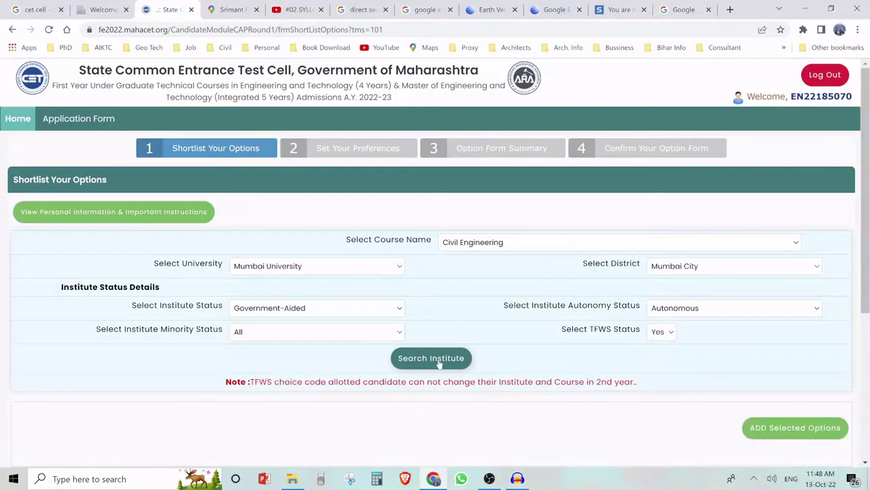
scroll(439, 364, "down", 4)
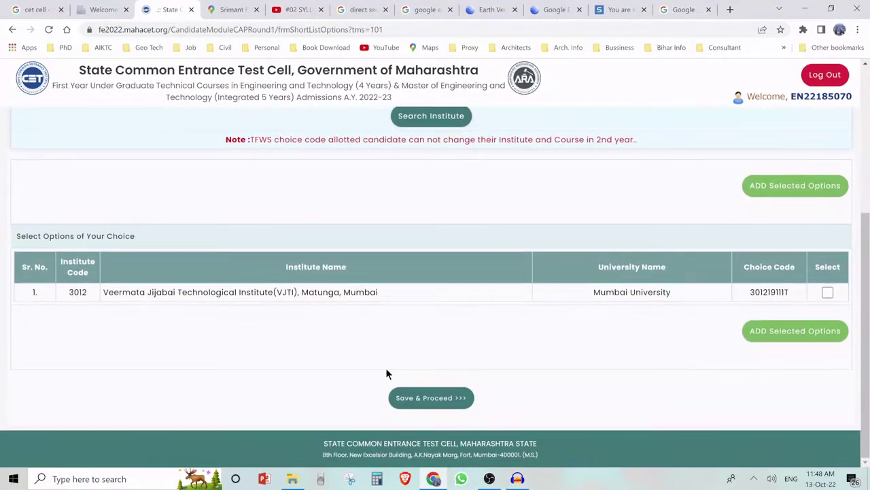
scroll(386, 370, "up", 1)
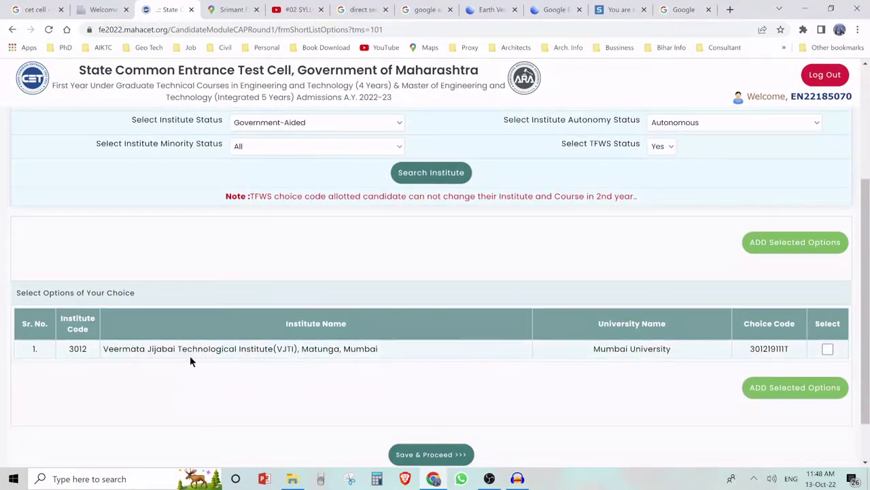
scroll(303, 360, "up", 1)
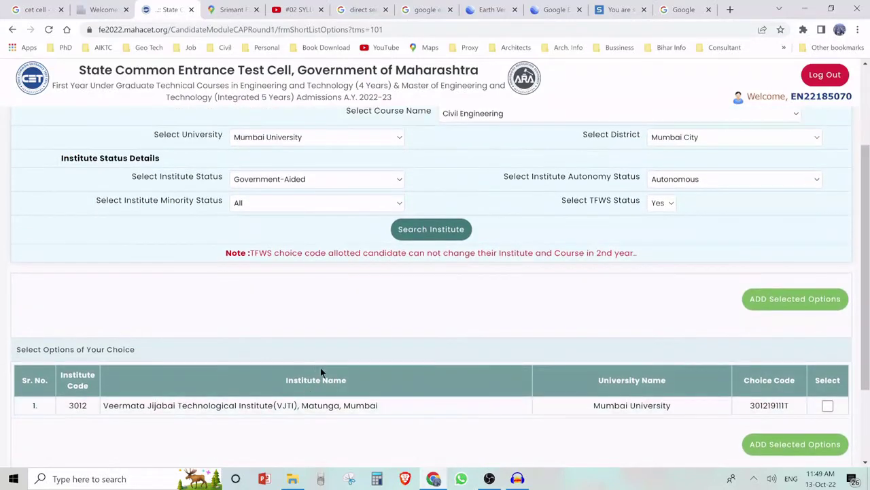
scroll(616, 369, "up", 1)
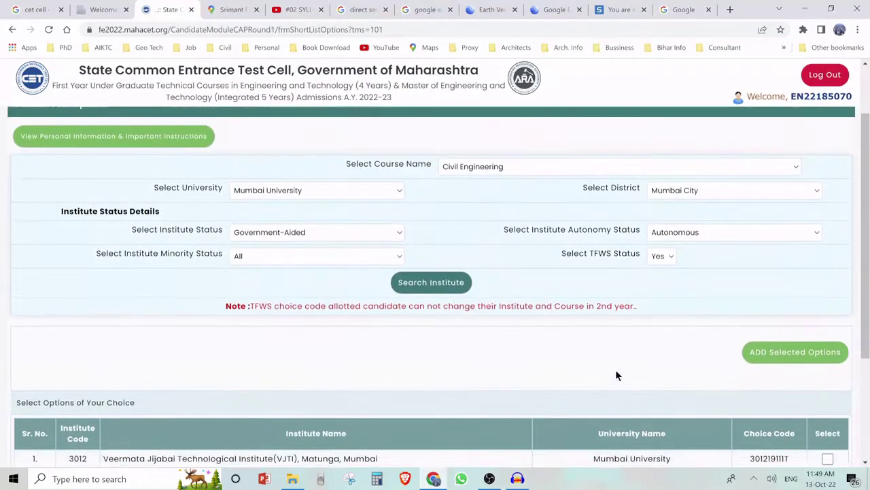
left_click(312, 237)
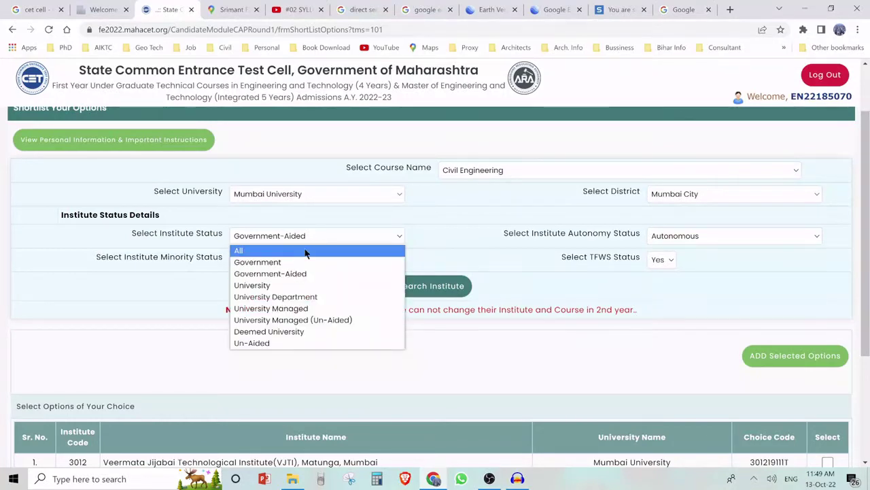
left_click(305, 250)
left_click(431, 286)
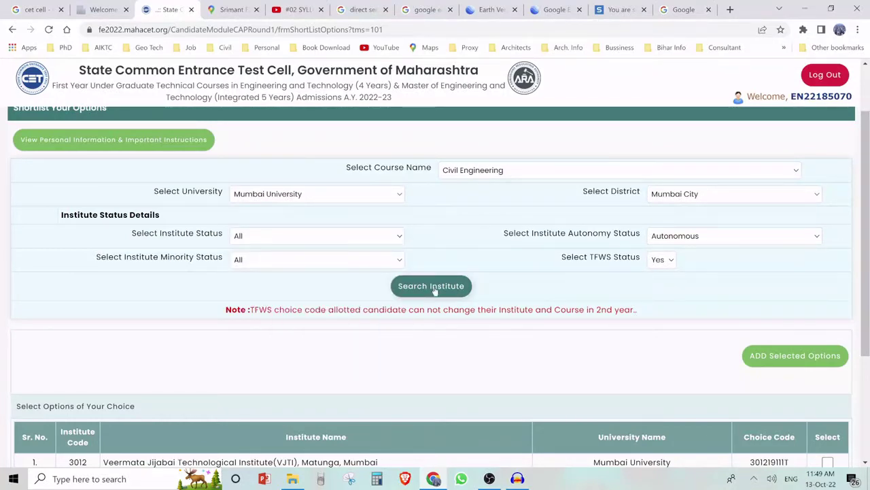
- Widen autonomy status to All and search, revealing VJTI and M.H. Saboo Siddik College
scroll(451, 309, "down", 3)
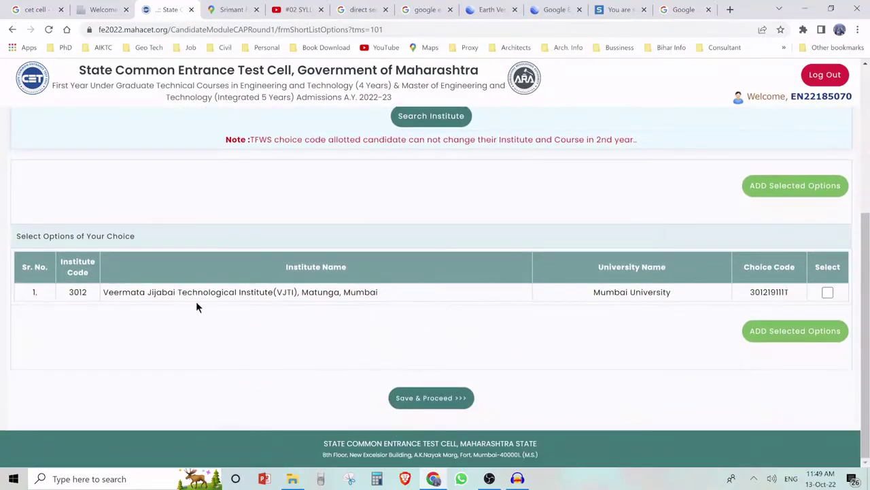
scroll(393, 318, "up", 4)
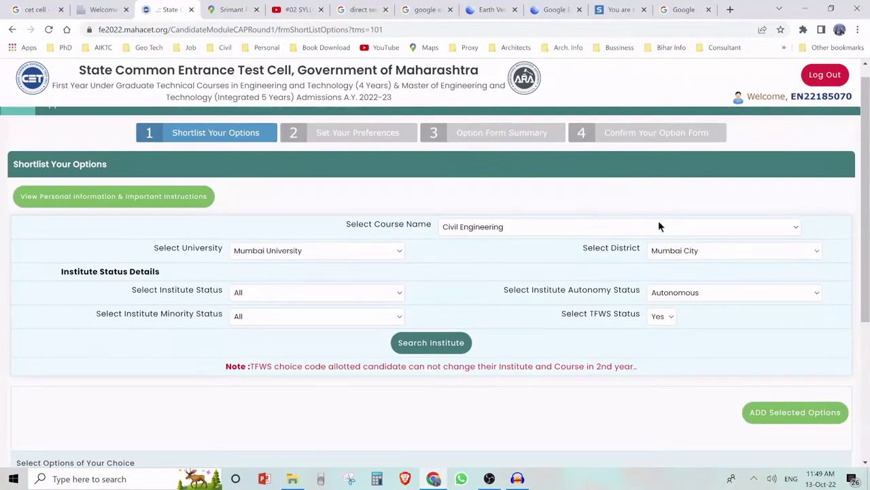
left_click(688, 292)
left_click(690, 307)
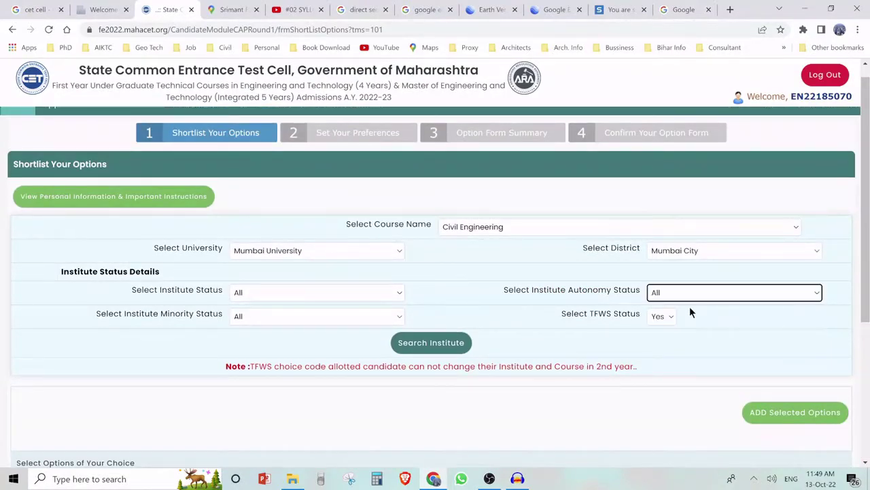
left_click(420, 351)
scroll(419, 351, "down", 2)
scroll(419, 352, "down", 2)
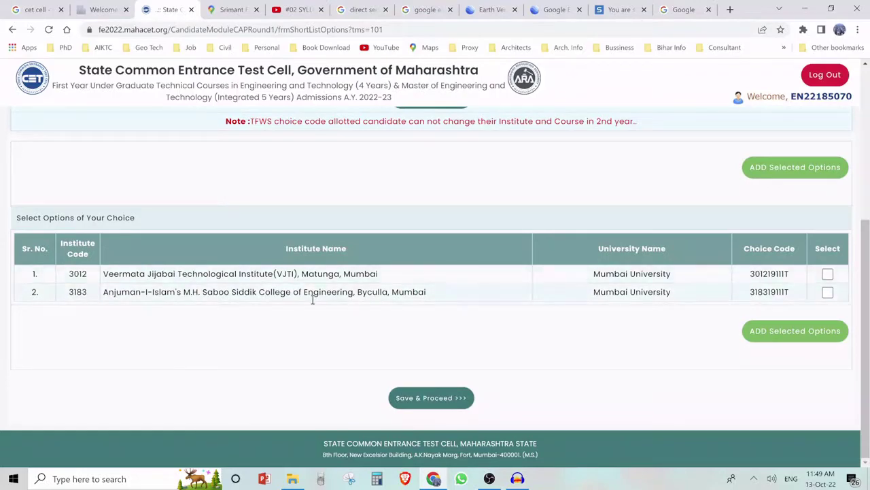
scroll(311, 302, "up", 4)
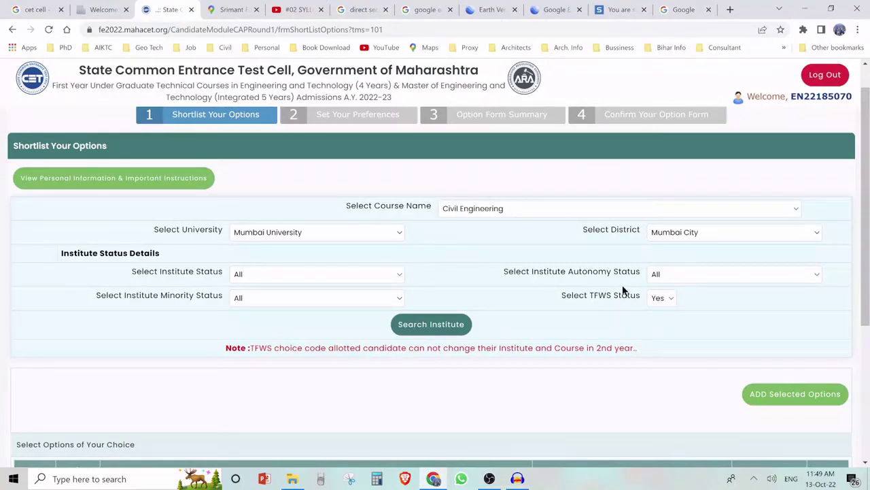
- Switch the district to Mumbai Suburban and search institutes
left_click(667, 233)
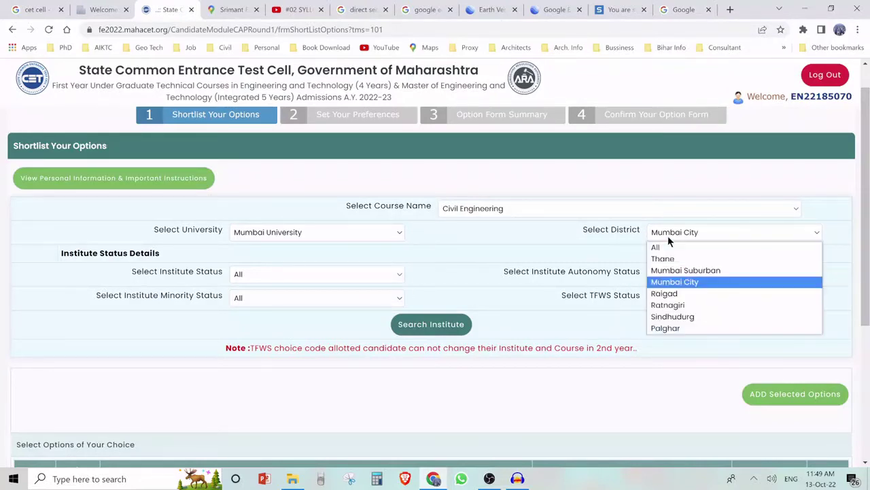
left_click(677, 270)
left_click(428, 324)
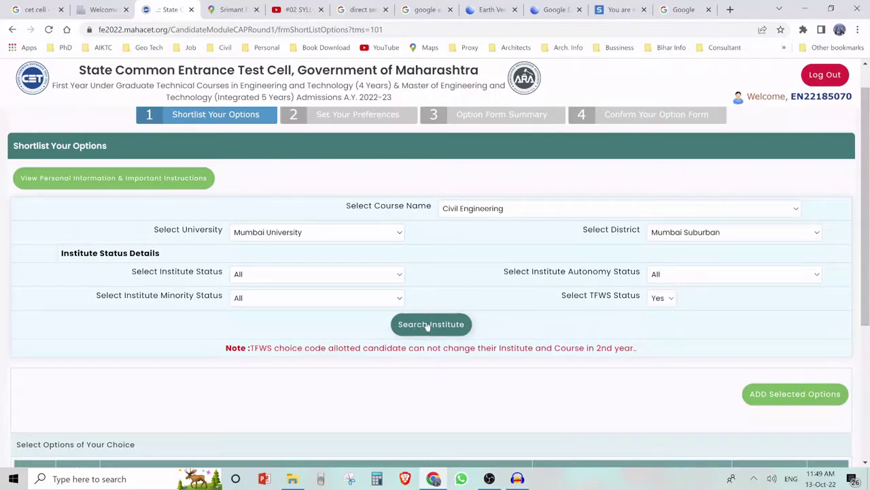
scroll(428, 326, "down", 3)
scroll(427, 326, "down", 1)
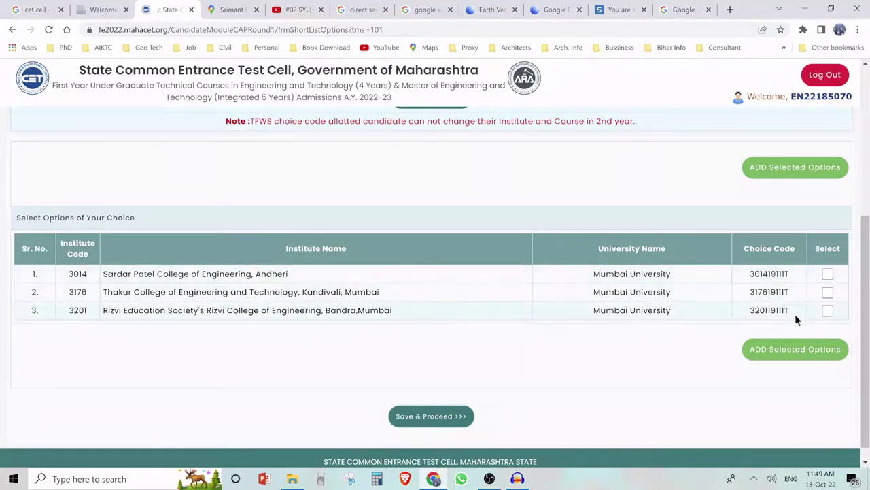
scroll(764, 302, "up", 3)
- Set TFWS status to All and compare choice codes 301419111T and 301419110
left_click(672, 297)
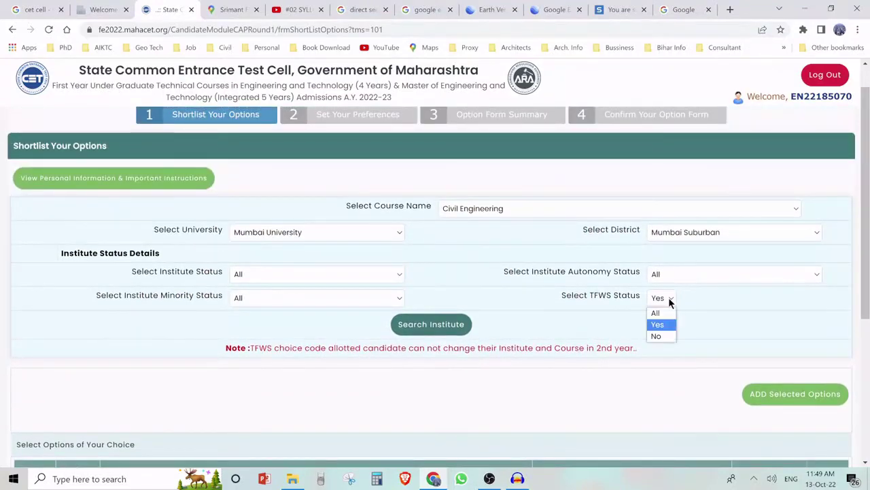
left_click(656, 313)
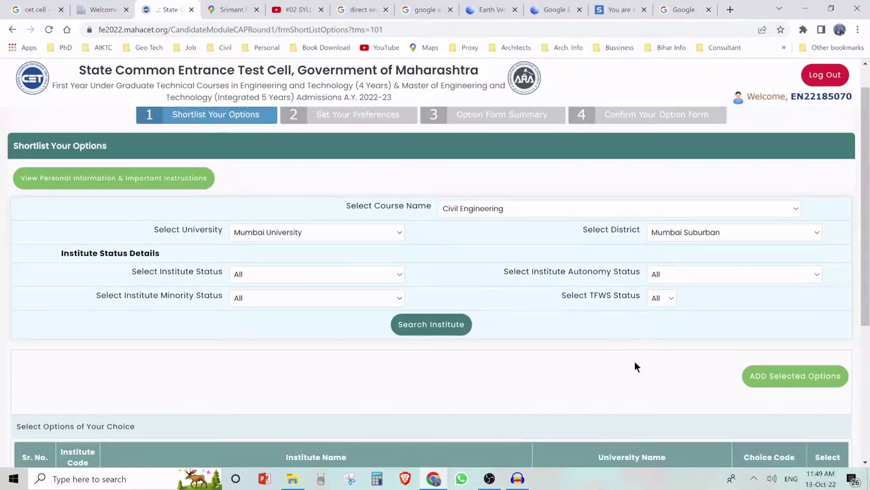
scroll(454, 331, "down", 5)
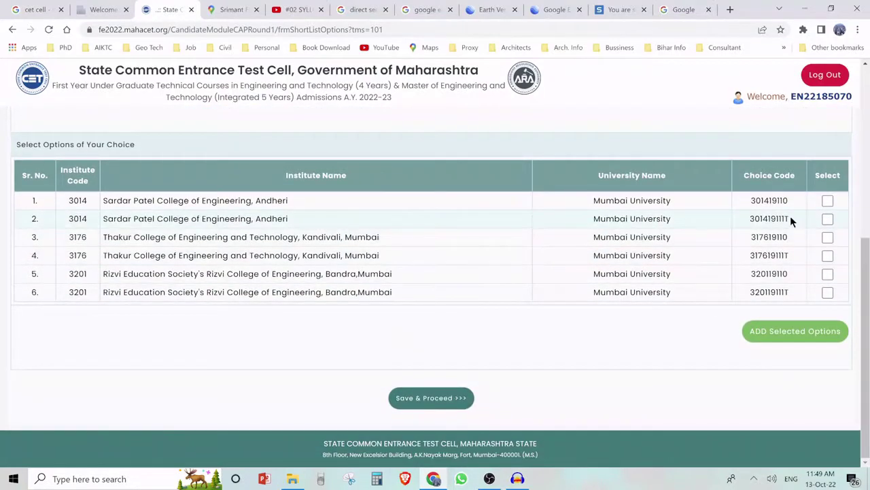
left_click_drag(790, 216, 750, 218)
left_click(791, 201)
left_click_drag(782, 198, 752, 200)
scroll(605, 334, "up", 4)
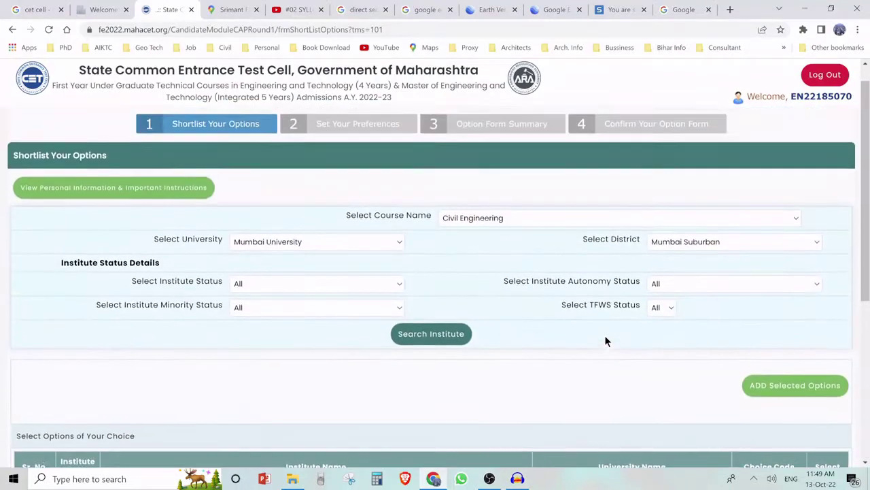
- Switch the district back to Raigad, search, and review the nine Civil options
scroll(604, 334, "up", 1)
left_click(670, 269)
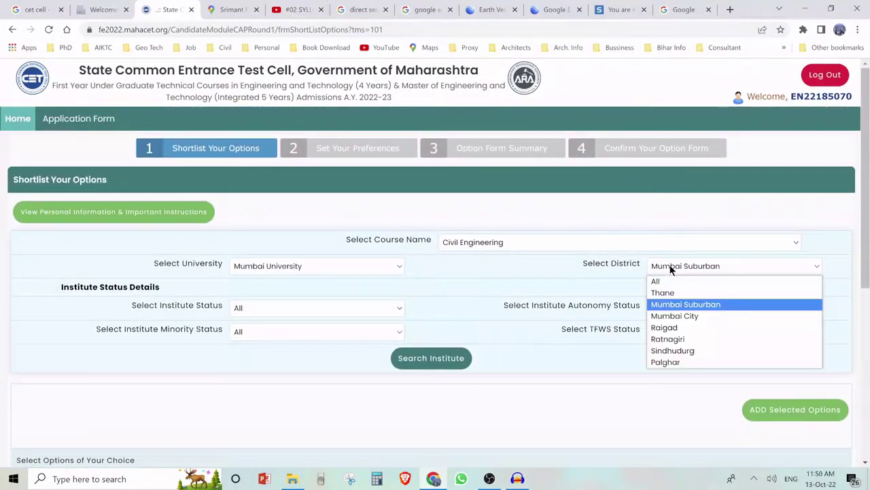
left_click(668, 327)
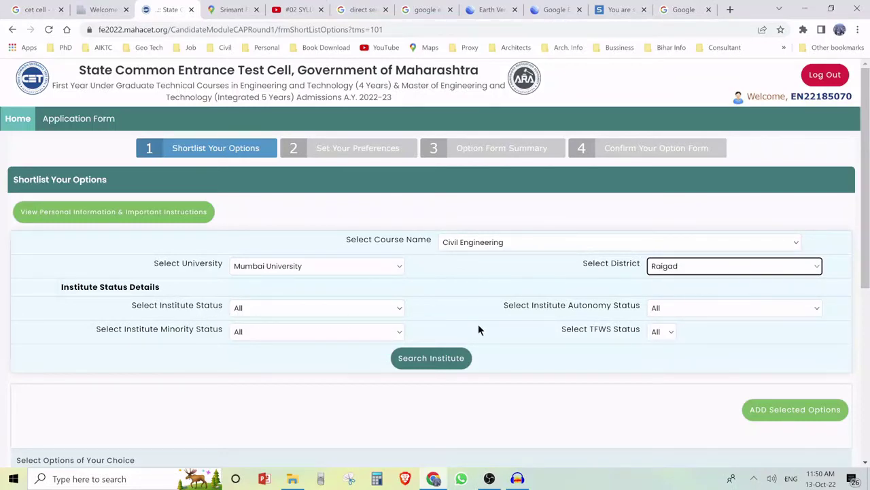
left_click(440, 366)
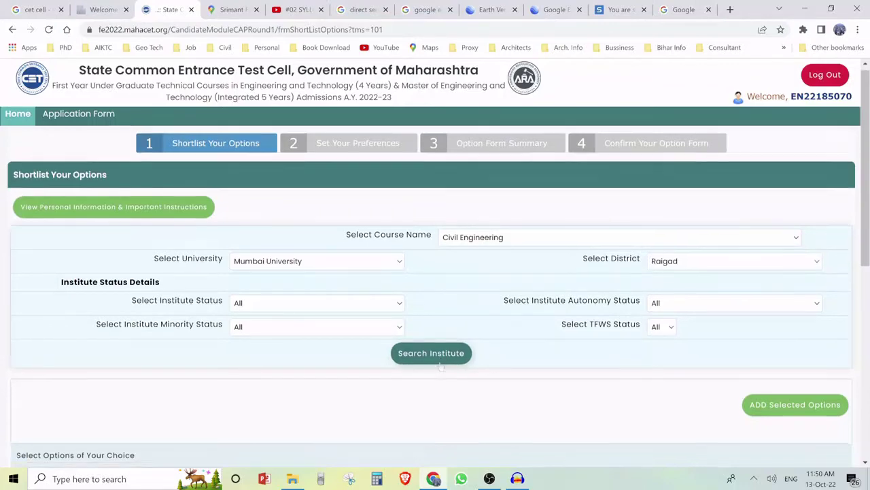
scroll(440, 366, "down", 5)
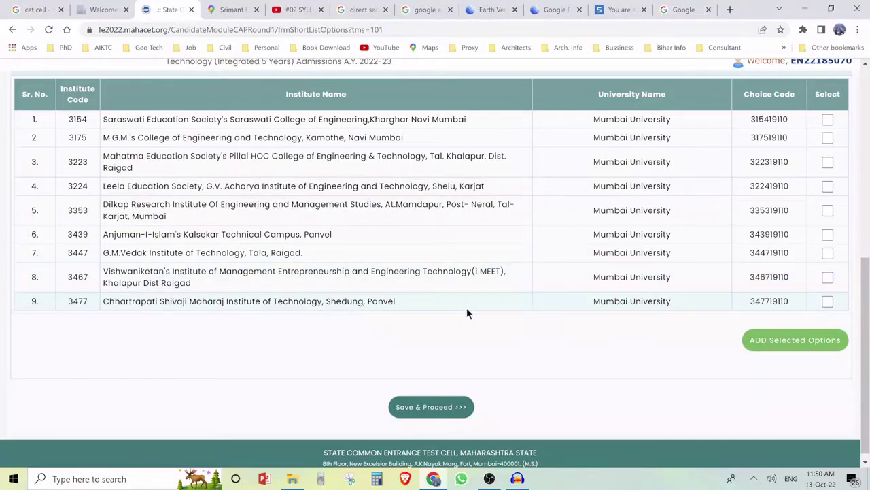
scroll(745, 304, "up", 1)
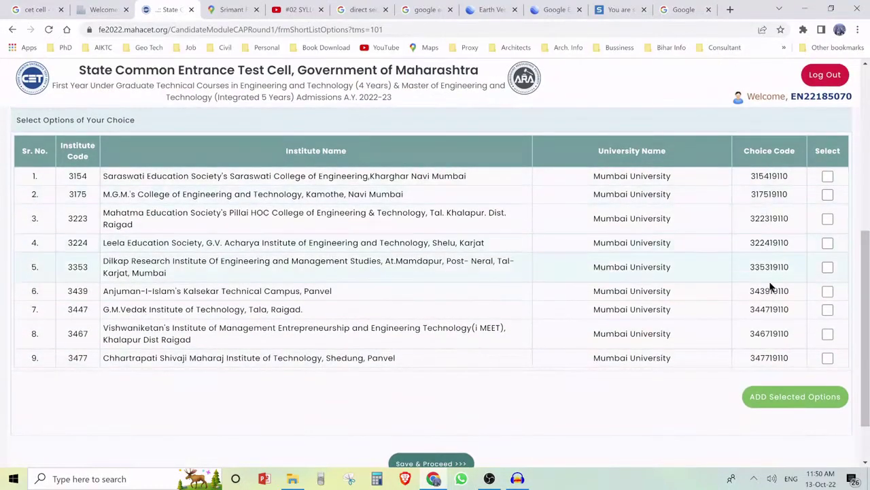
scroll(780, 340, "up", 2)
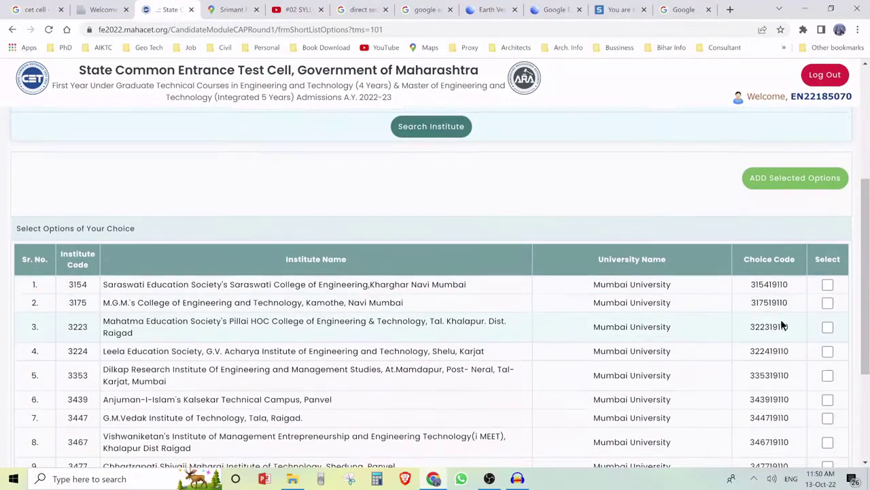
scroll(781, 320, "down", 3)
scroll(682, 309, "up", 3)
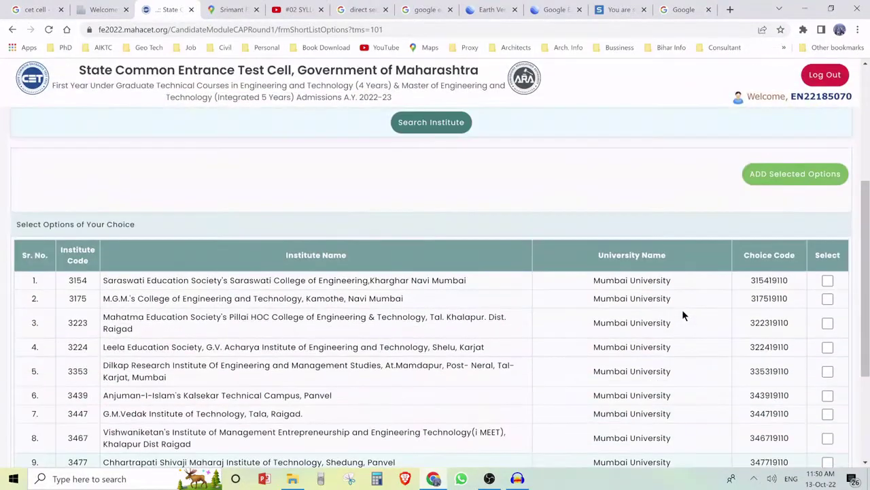
scroll(680, 309, "down", 1)
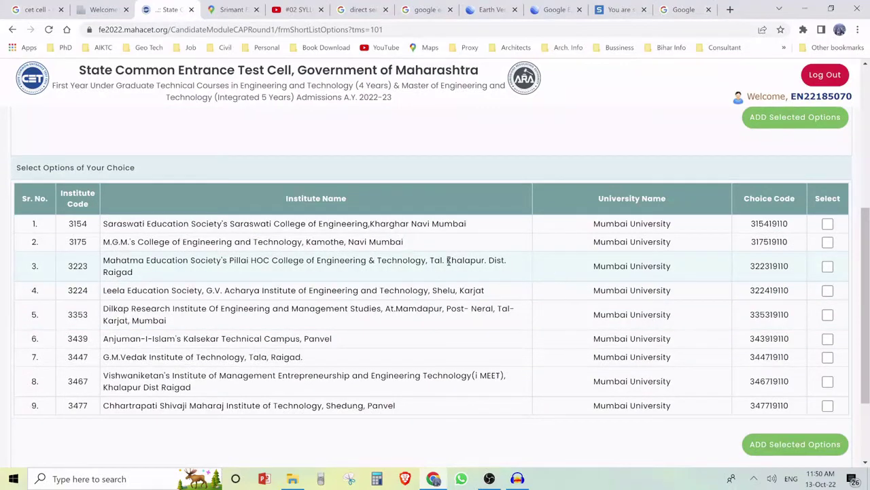
- Select Kalsekar Technical Campus, Pillai HOC and M.G.M.'s rows and add them as options
left_click(827, 339)
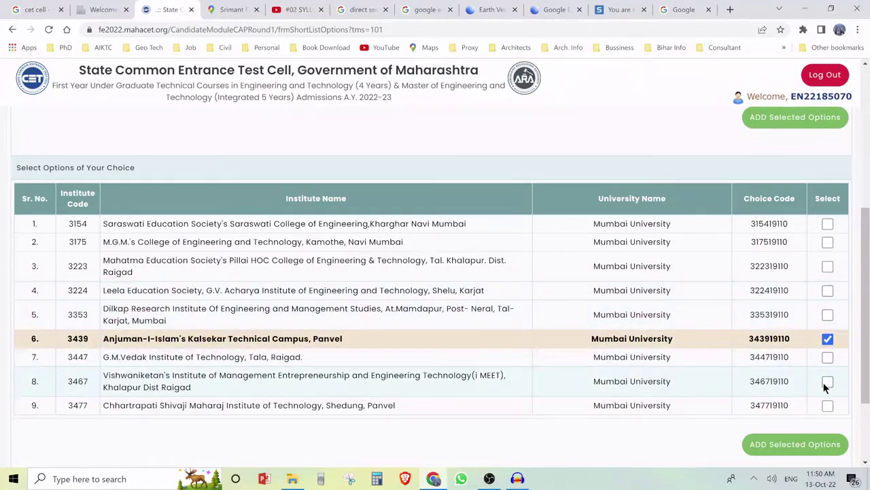
left_click(828, 266)
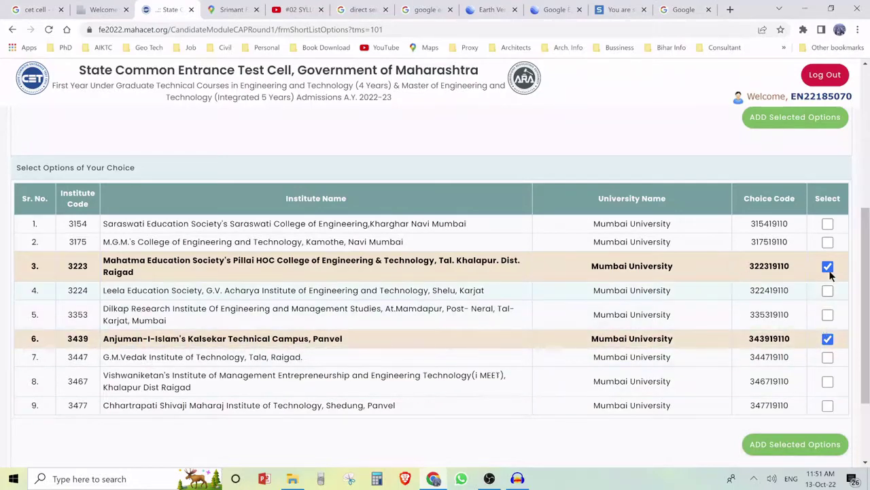
left_click(827, 243)
scroll(803, 418, "down", 2)
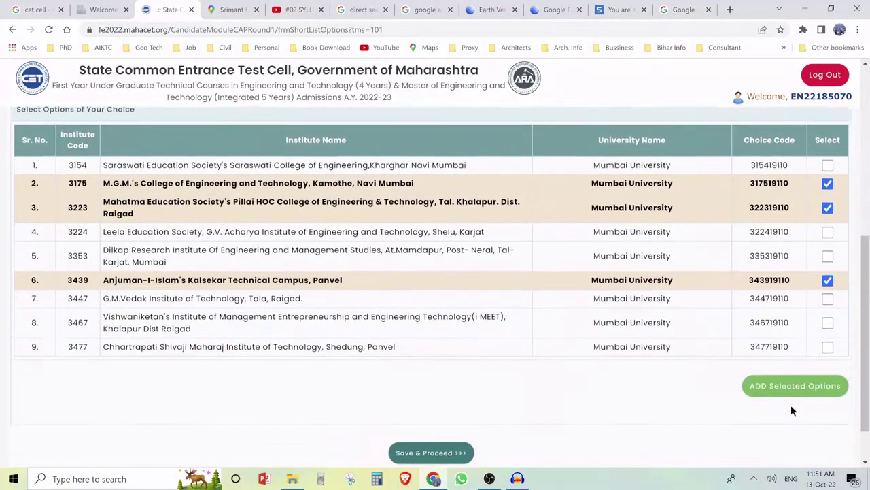
left_click(780, 326)
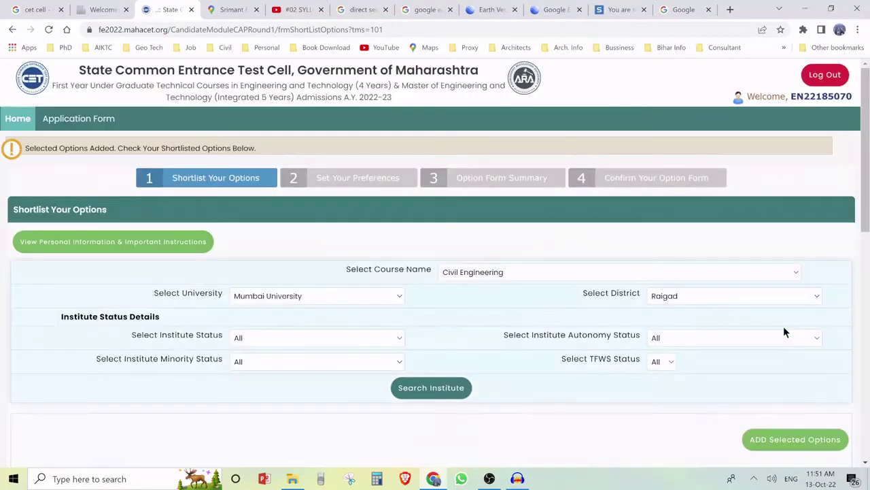
- Filter the institute search to Mumbai Suburban district and list its institutes
scroll(655, 364, "down", 3)
scroll(629, 360, "down", 2)
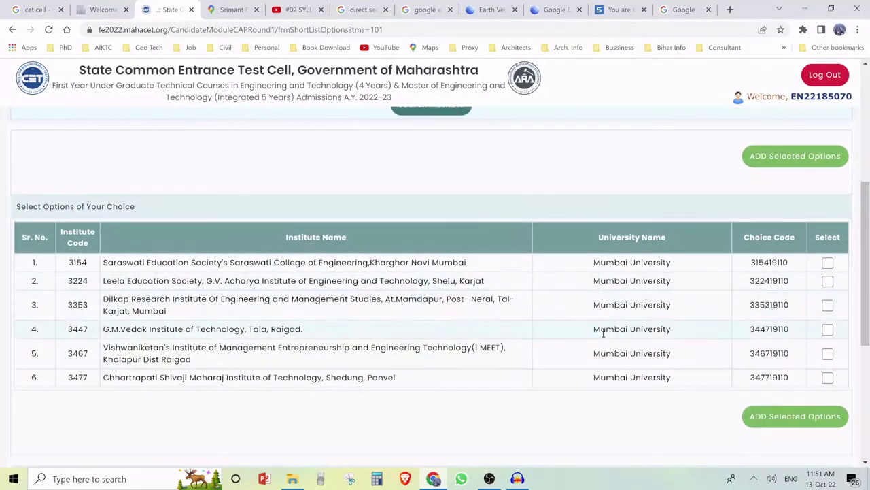
scroll(603, 333, "down", 4)
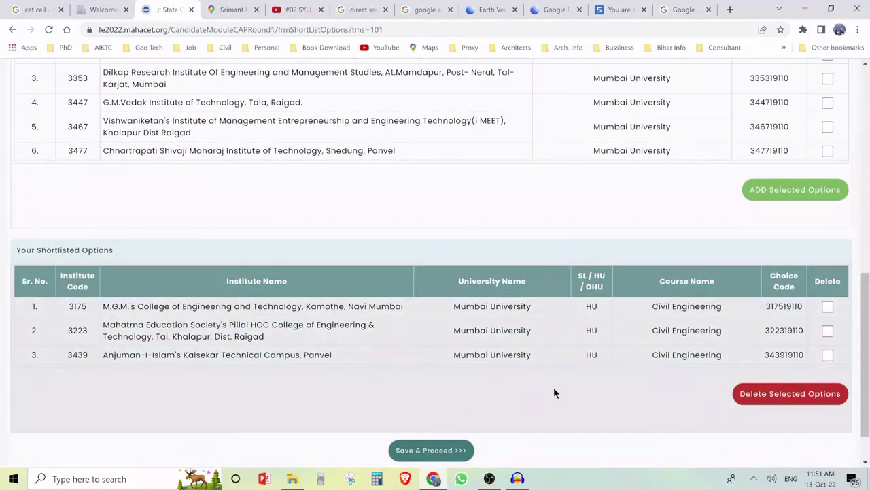
scroll(552, 391, "up", 10)
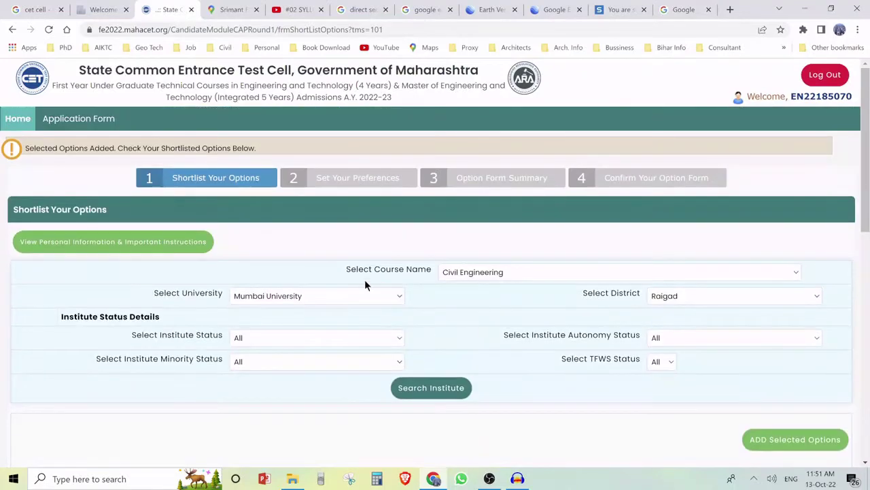
left_click(786, 298)
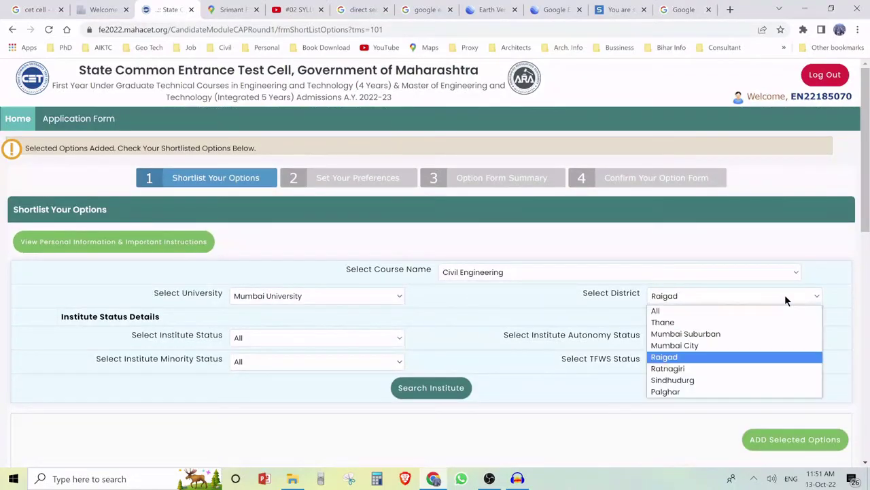
left_click(738, 337)
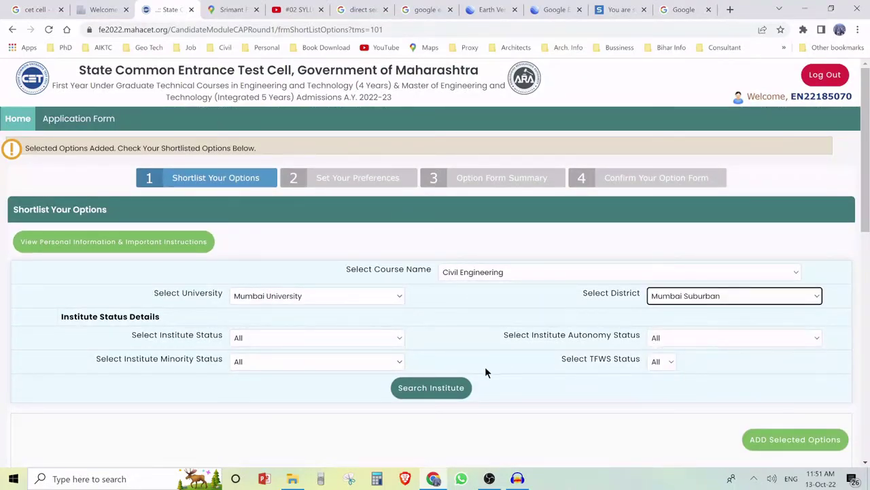
left_click(435, 388)
scroll(571, 331, "down", 2)
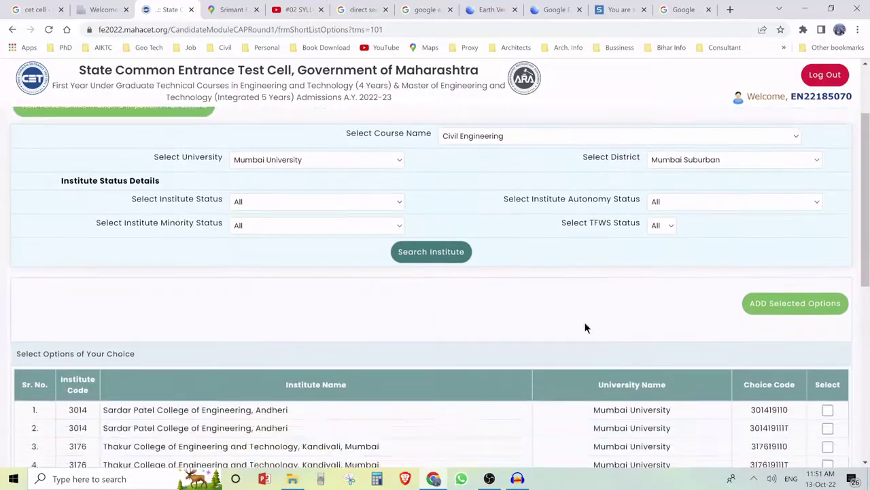
scroll(586, 328, "down", 3)
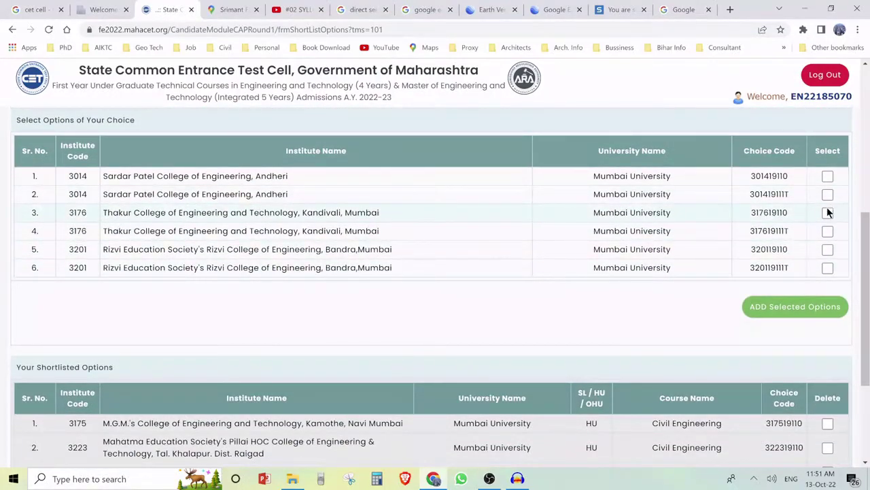
- Tick the two Sardar Patel, two Thakur and two Rizvi options and add all six to the shortlist
left_click(828, 176)
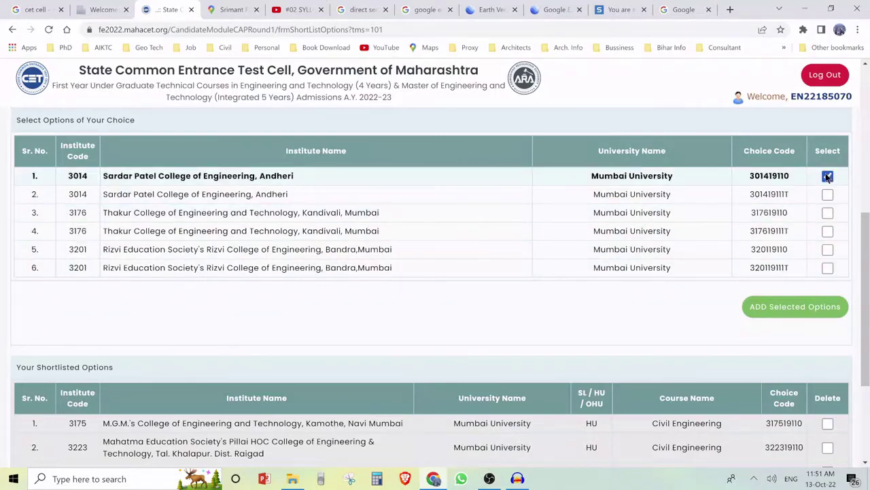
left_click(828, 194)
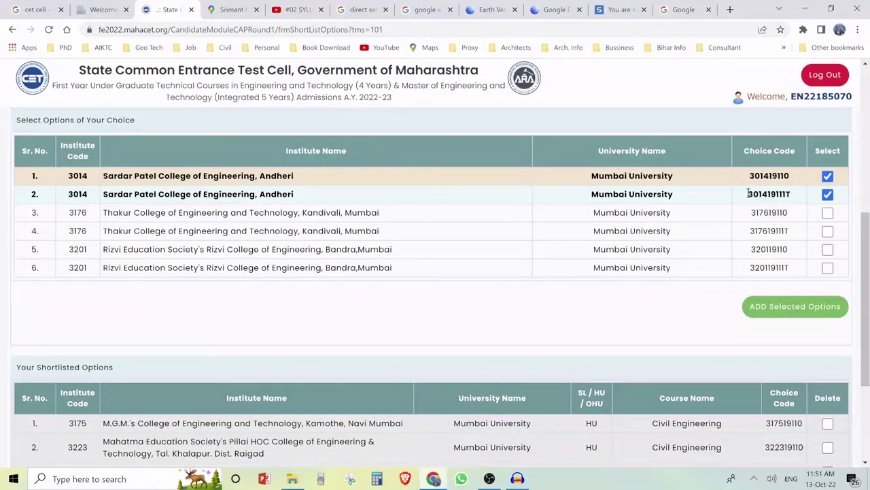
left_click_drag(748, 193, 790, 194)
left_click(798, 200)
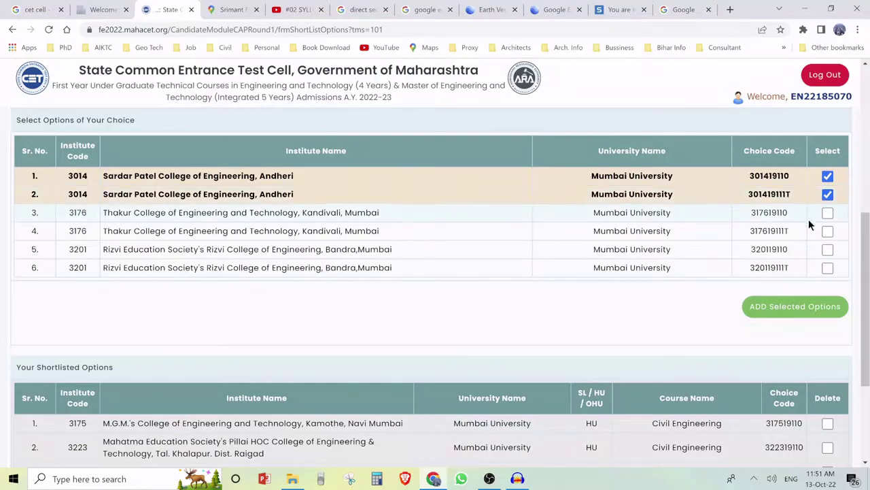
left_click(828, 213)
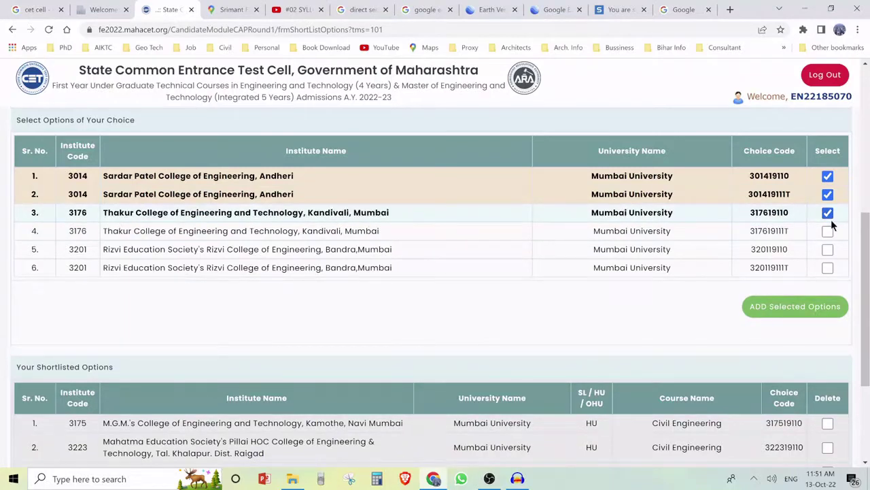
left_click(827, 231)
left_click(828, 250)
left_click(828, 267)
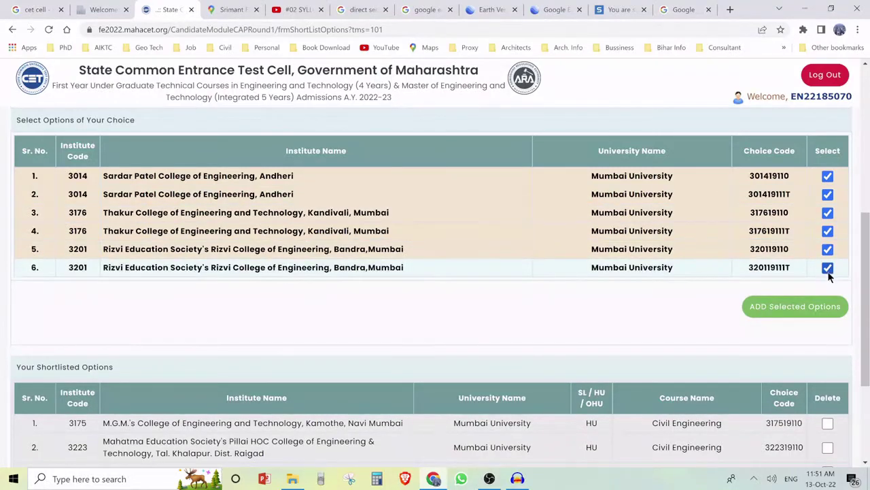
left_click(802, 313)
scroll(713, 317, "down", 5)
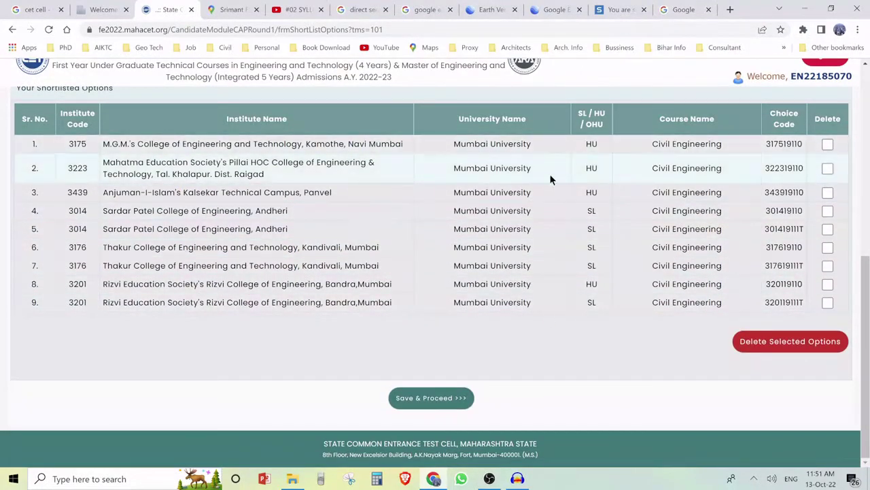
scroll(547, 322, "up", 3)
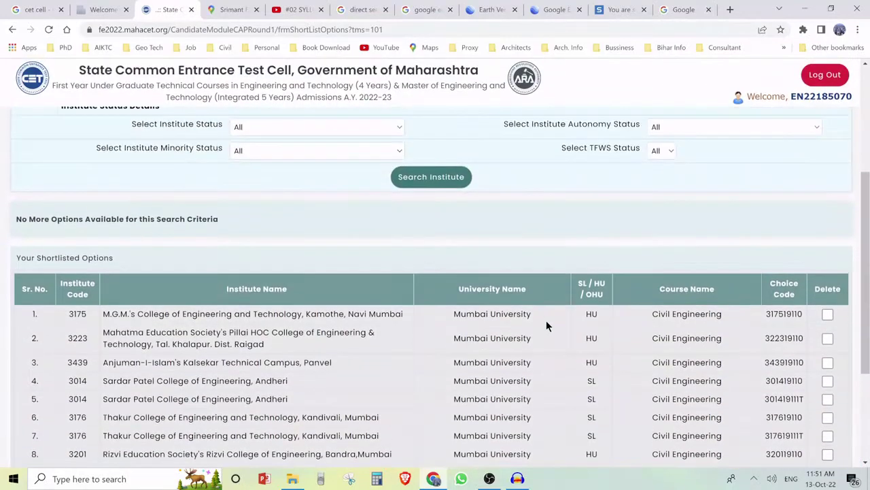
scroll(562, 313, "down", 3)
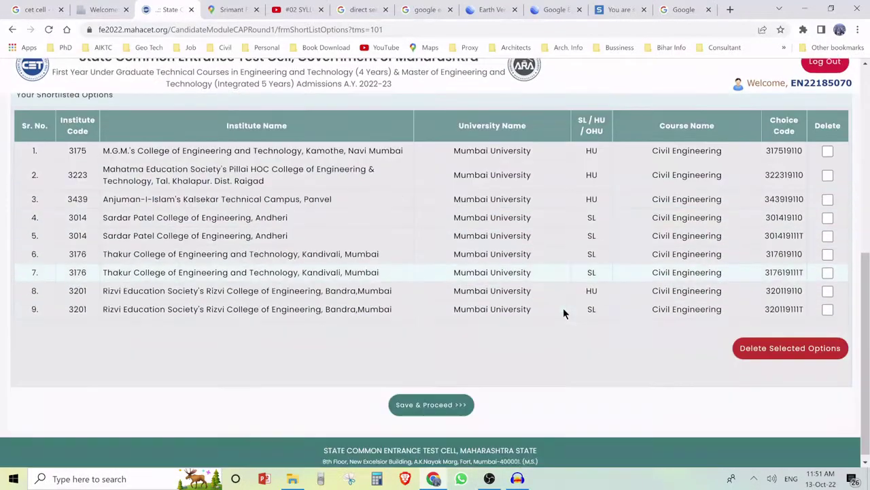
- Save the shortlist and set Kalsekar, Pillai and M.G.M. as preferences 1, 2 and 3
left_click(439, 398)
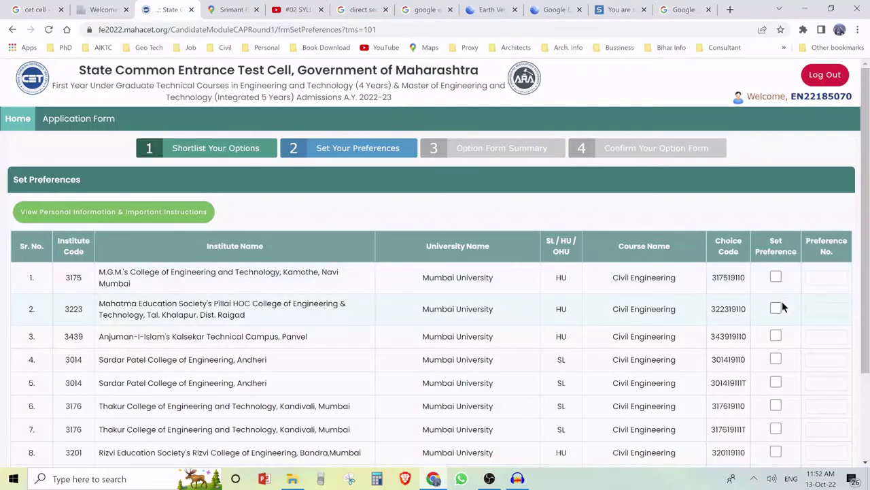
scroll(784, 299, "down", 1)
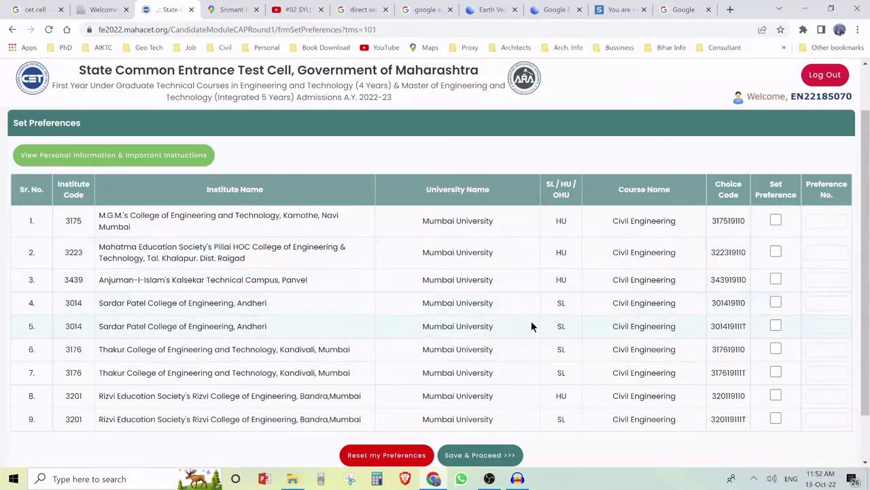
left_click(776, 278)
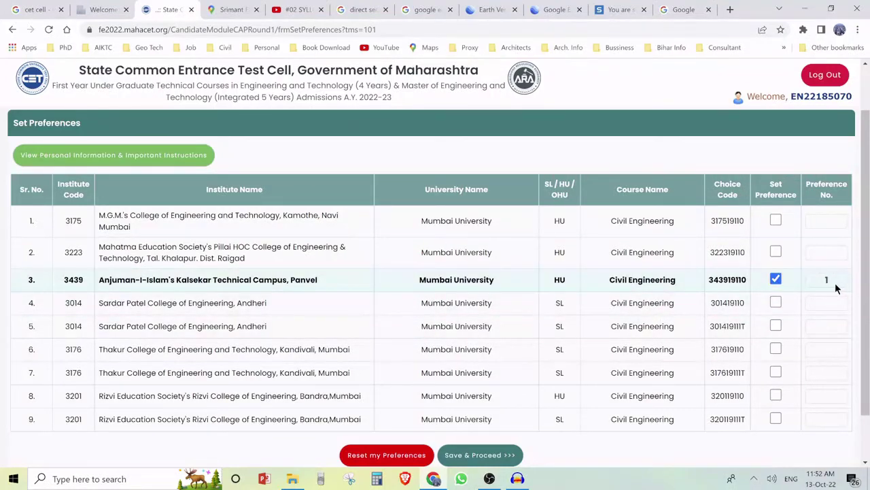
left_click(776, 251)
left_click(775, 221)
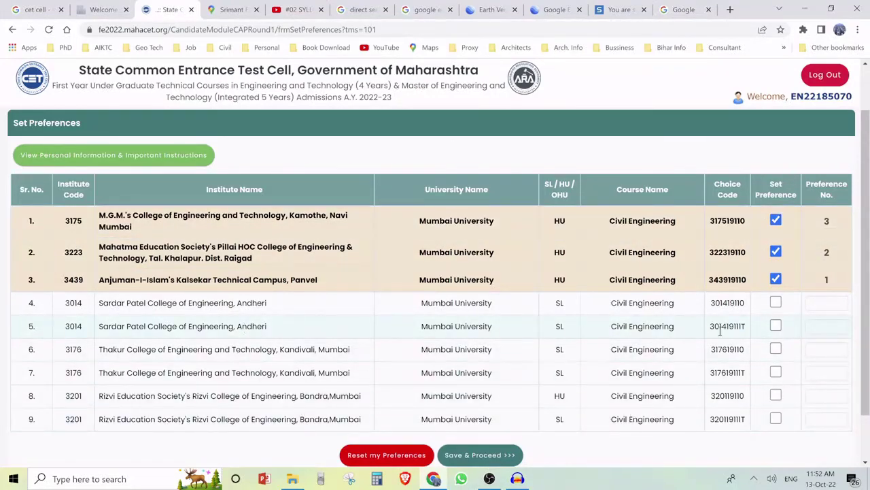
- Set the Sardar Patel, Rizvi and Thakur choice codes as preferences 4 through 9
left_click(776, 325)
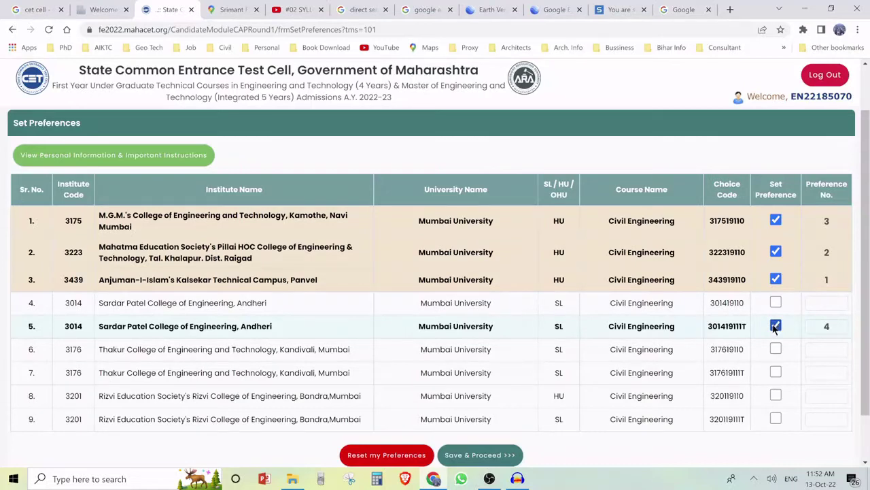
left_click(776, 302)
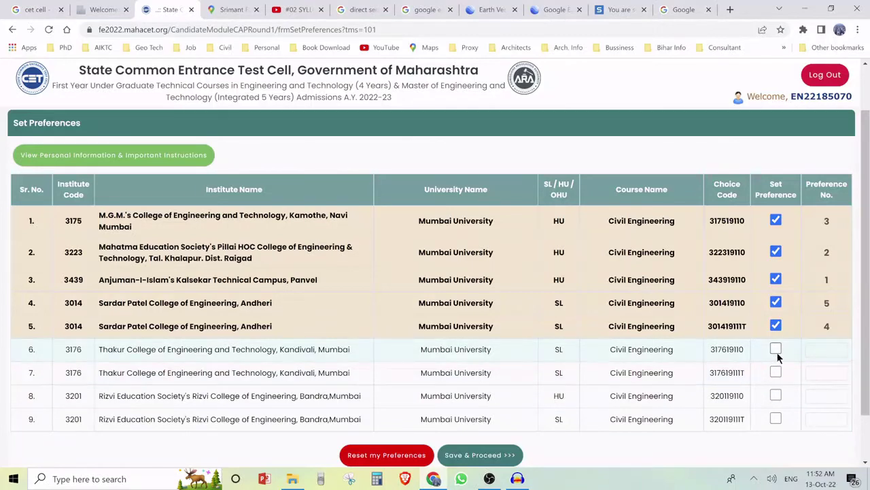
left_click(776, 419)
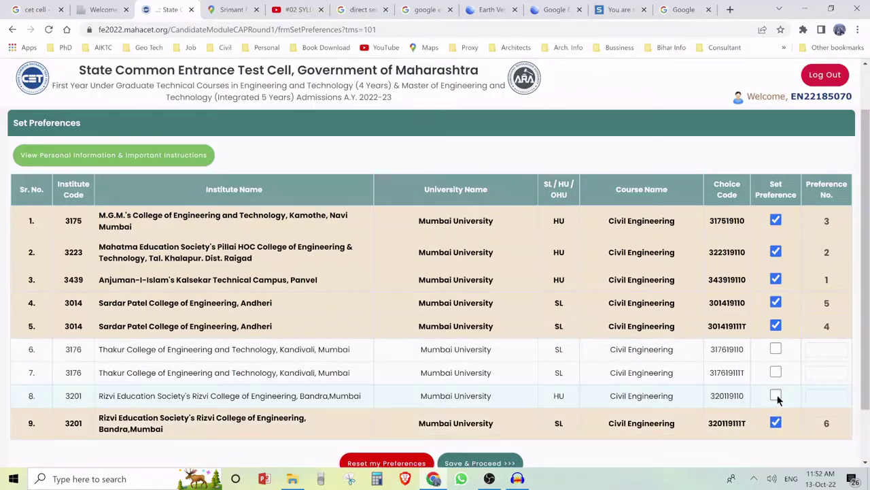
left_click(777, 397)
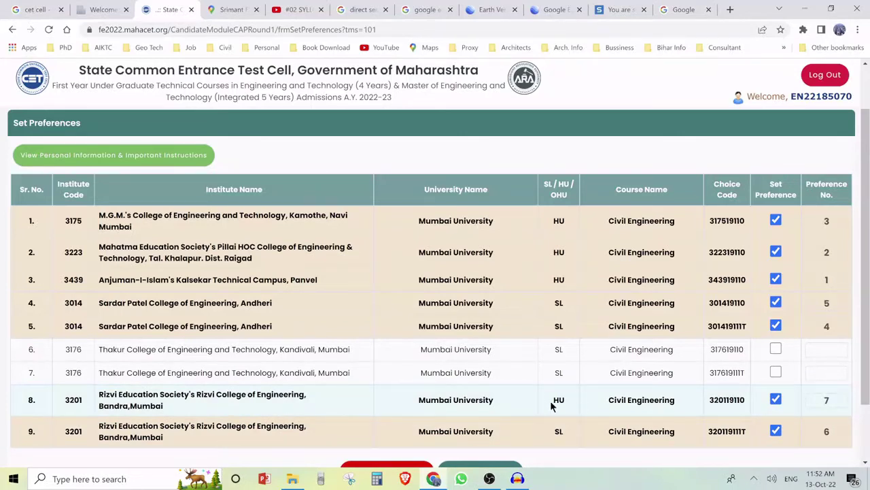
left_click(776, 372)
left_click(776, 349)
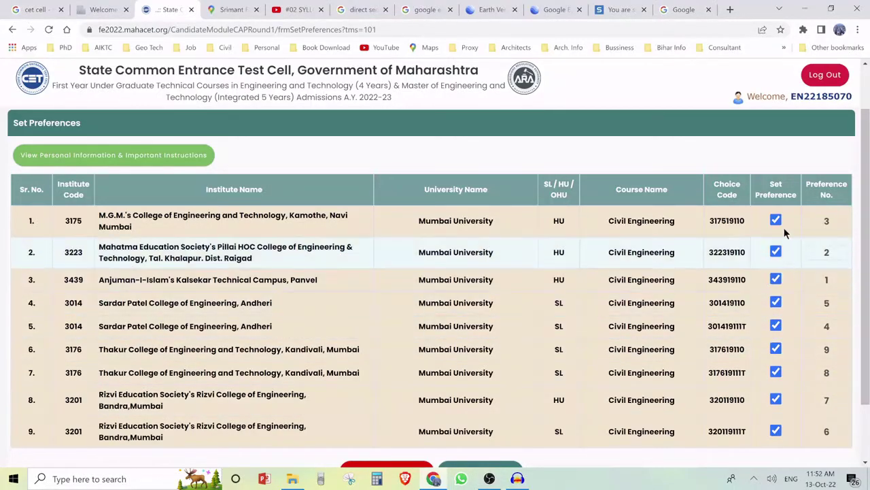
scroll(668, 188, "down", 1)
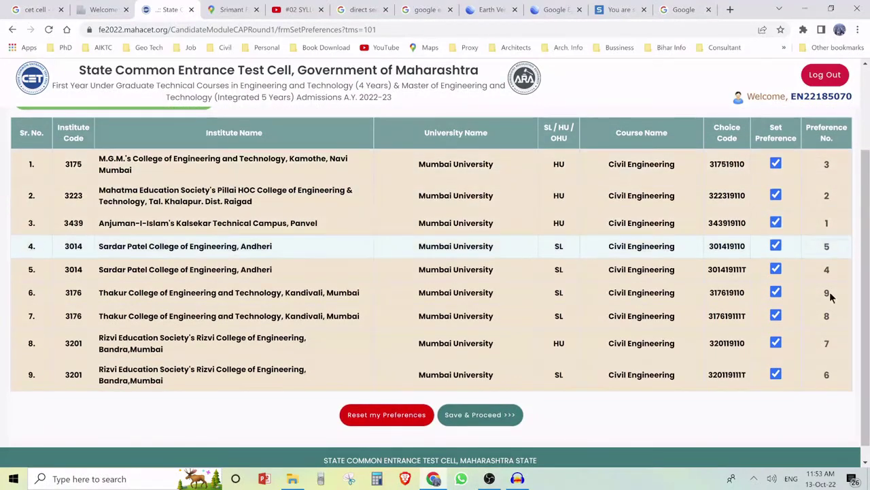
- Save the nine preferences and review the Option Form Summary listing them 1 to 9
left_click(472, 416)
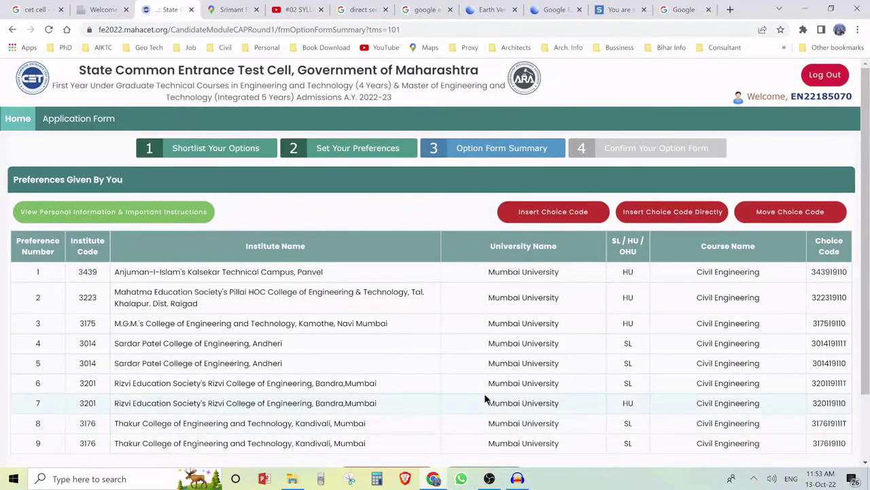
scroll(484, 378, "down", 1)
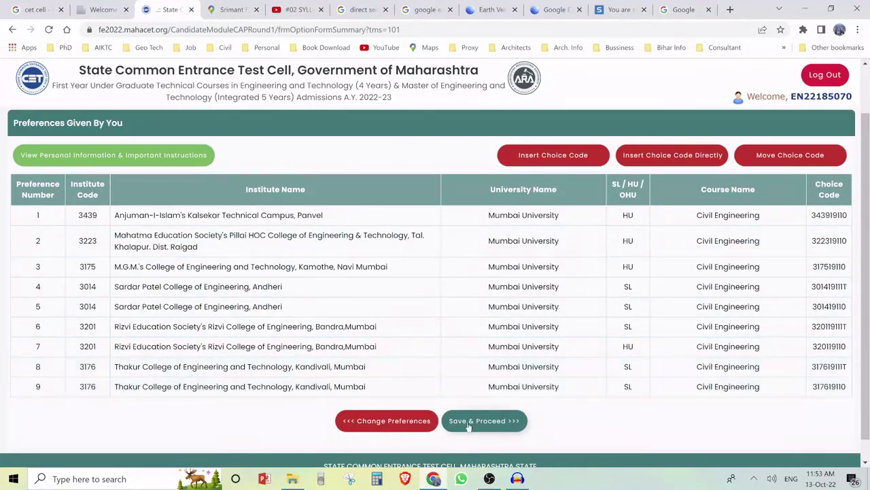
- Re-save the preferences via Change Preferences and advance to step 4, Confirm Your Option Form
left_click(386, 422)
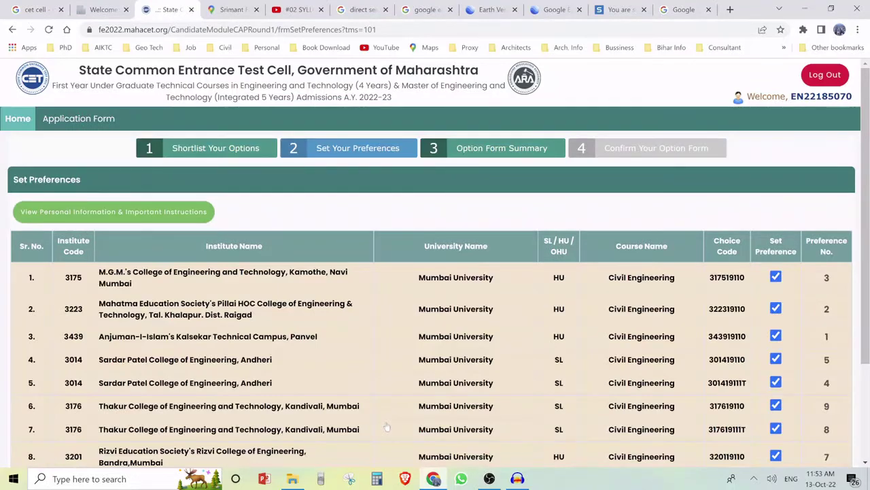
scroll(757, 307, "down", 2)
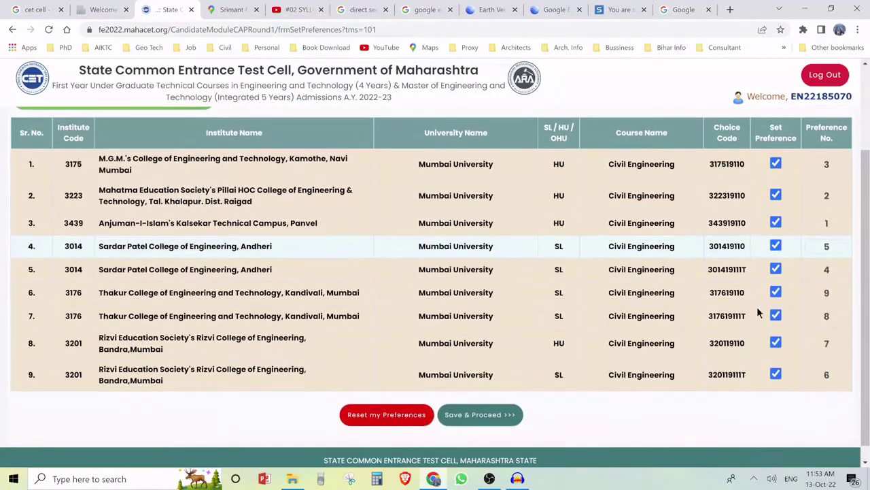
left_click(470, 416)
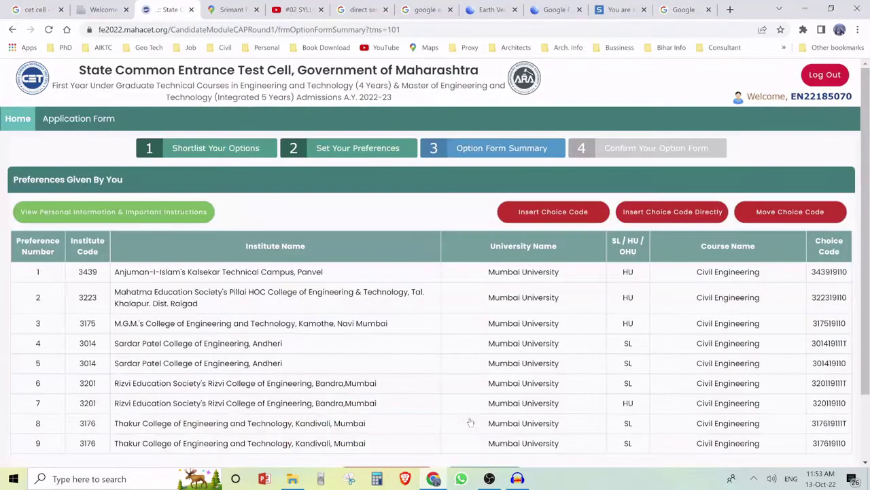
scroll(574, 343, "down", 1)
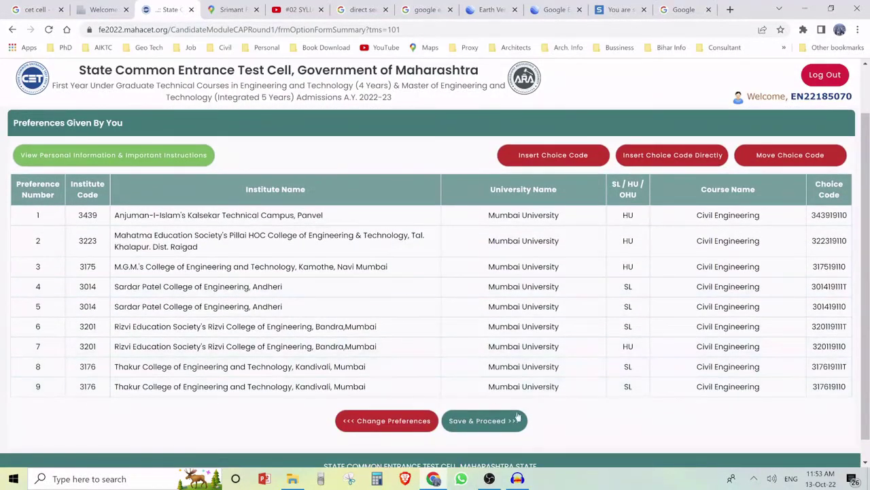
left_click(496, 421)
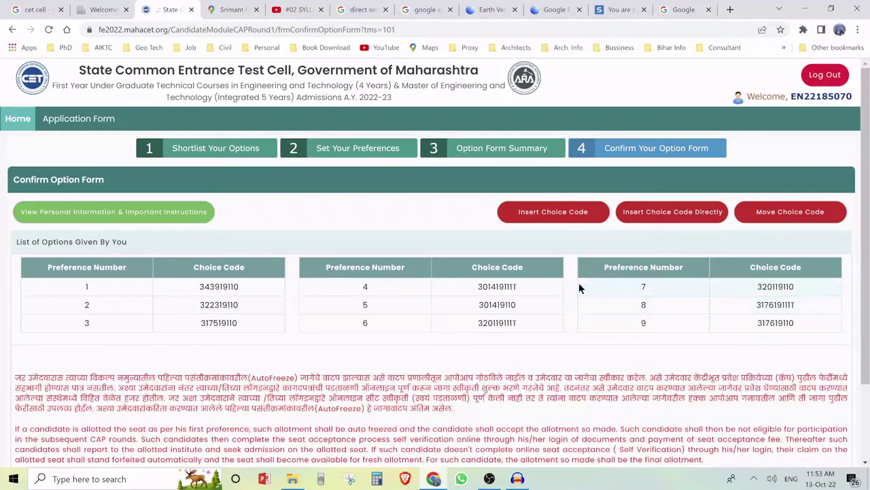
- Begin confirming the option form and accept that choices cannot change afterwards
scroll(616, 275, "down", 2)
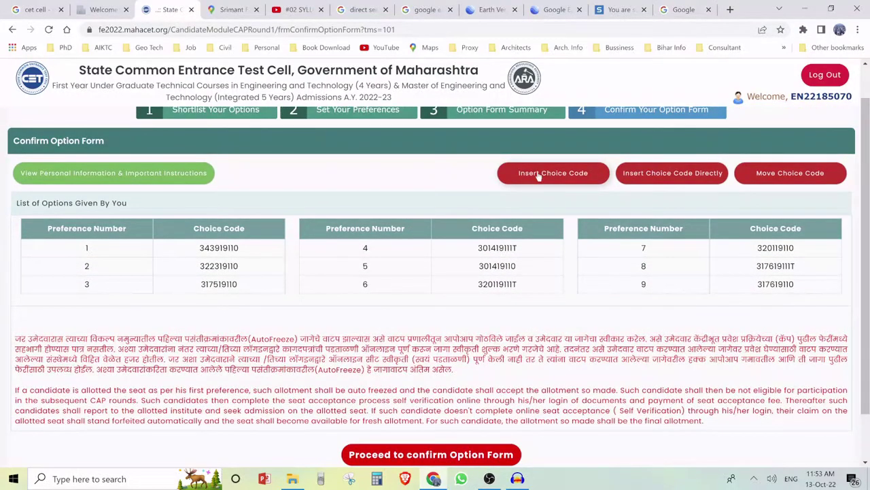
scroll(590, 289, "down", 1)
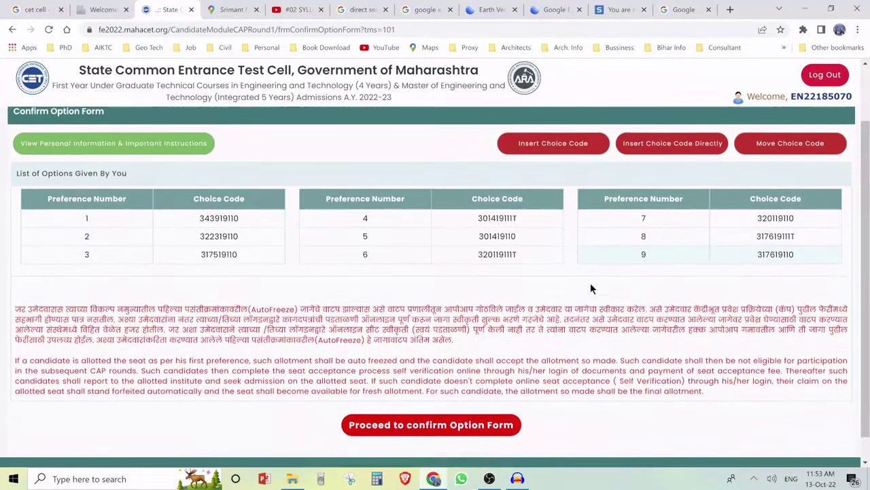
scroll(590, 288, "down", 1)
left_click(458, 400)
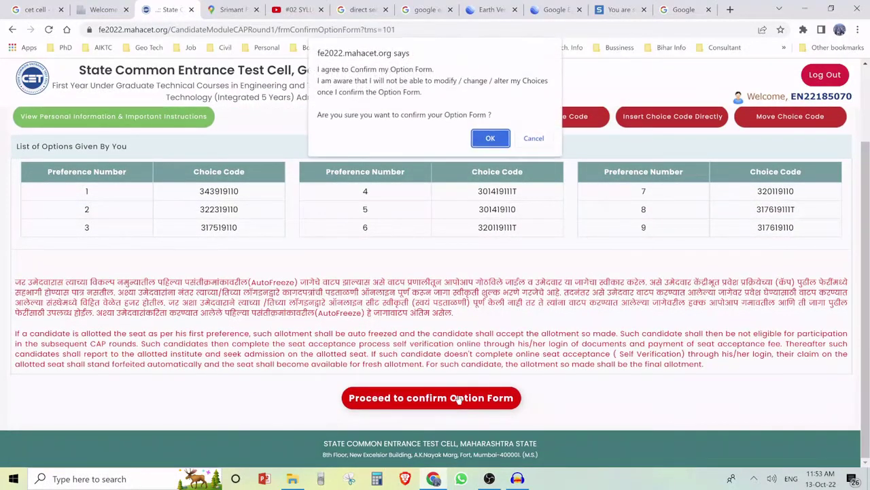
left_click(489, 138)
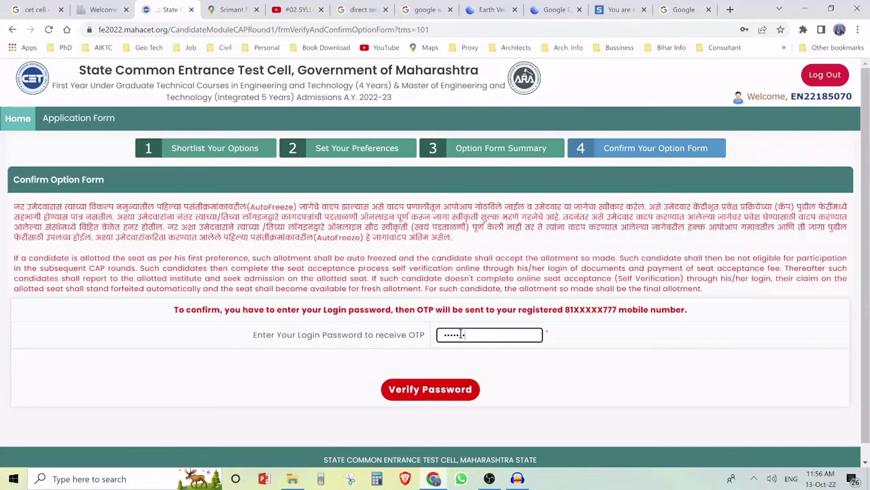
- Verify the password, enter the received OTP and the shown captcha, and submit the confirmation
left_click(434, 389)
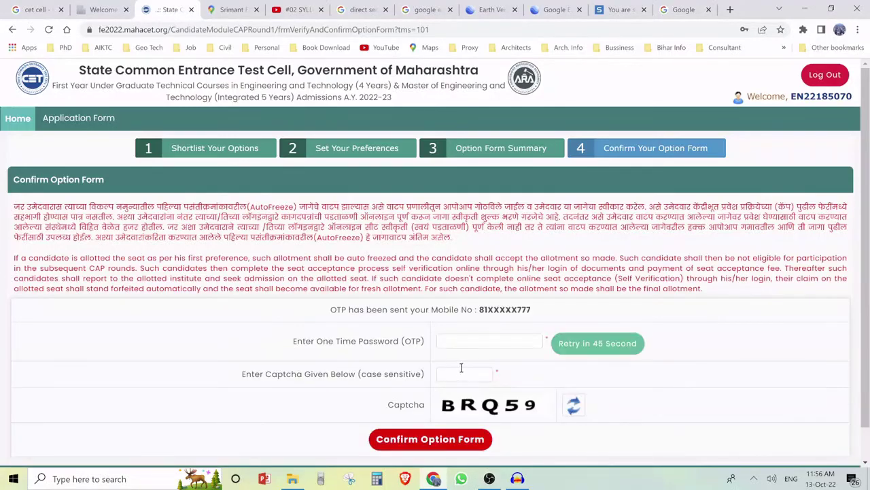
scroll(484, 362, "down", 1)
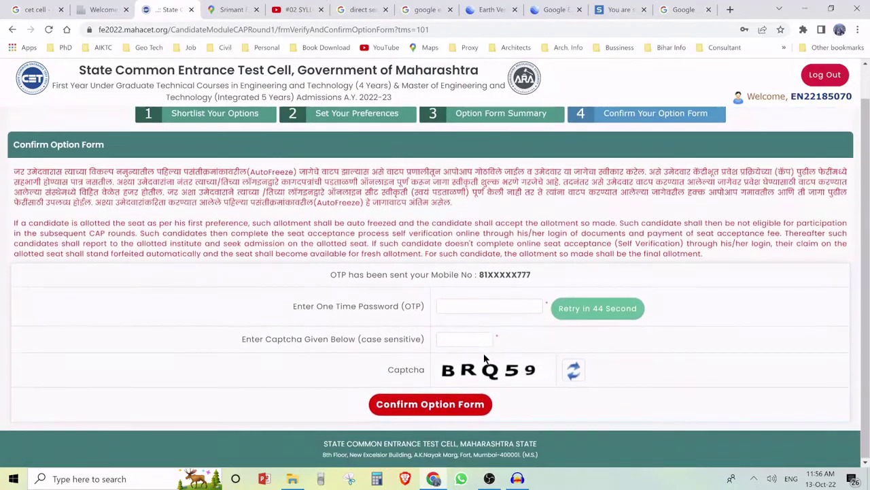
left_click(450, 310)
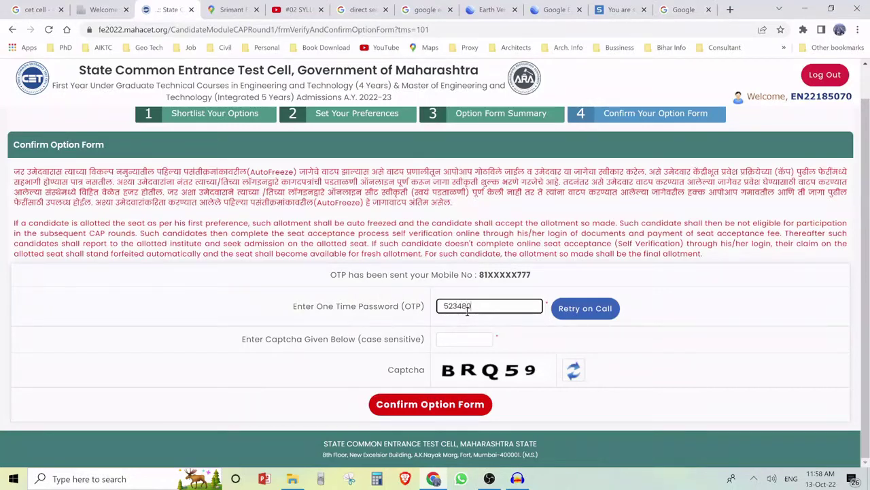
left_click(444, 344)
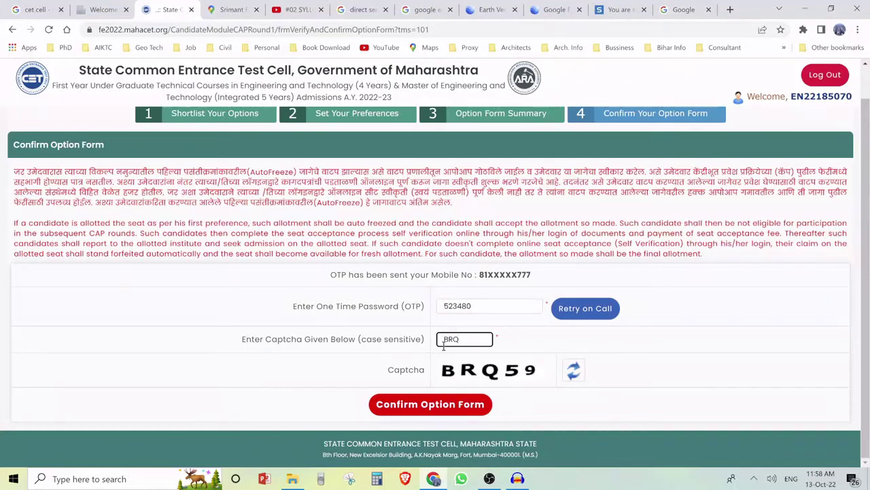
left_click(448, 408)
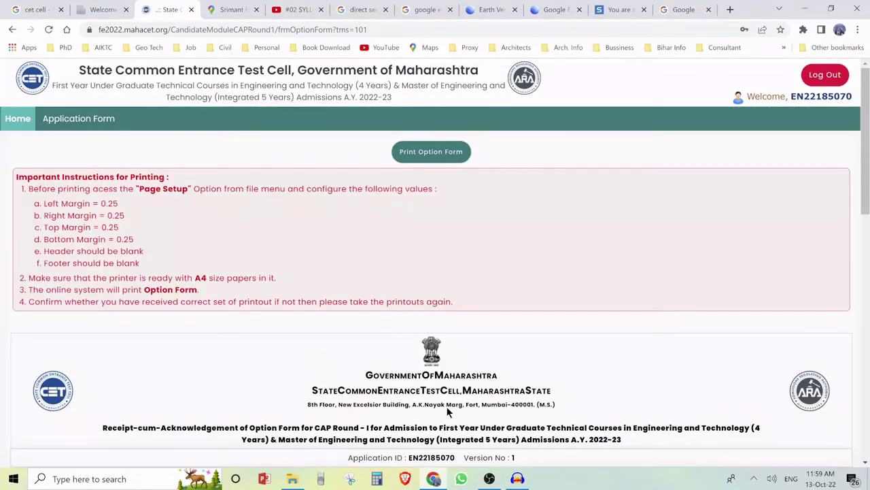
- Review the confirmed CAP Round-I receipt and send it to print with Print Option Form
scroll(454, 336, "down", 5)
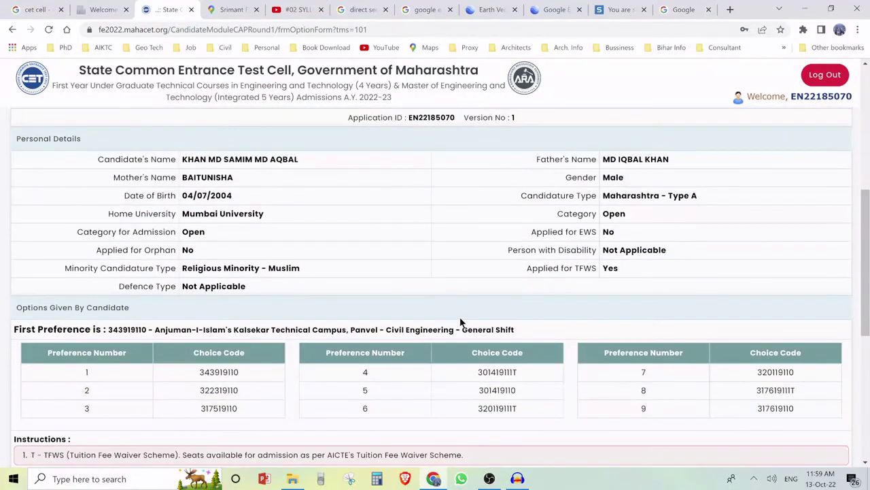
scroll(460, 321, "down", 4)
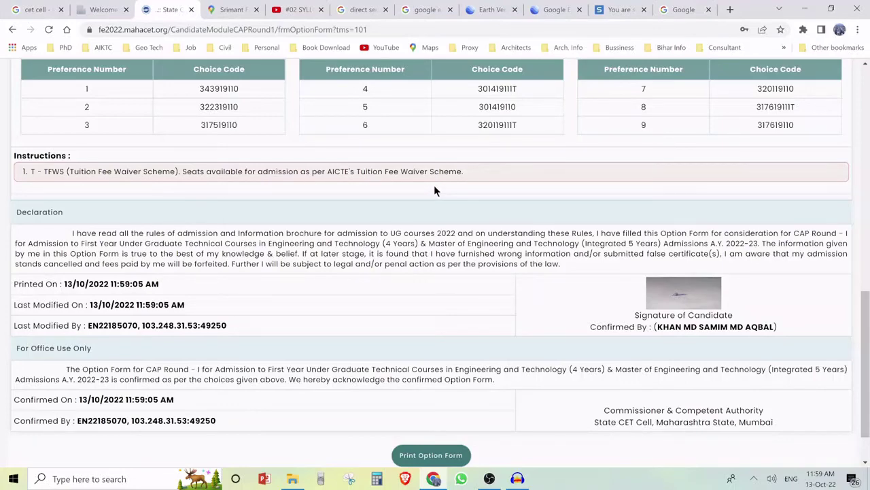
scroll(434, 192, "down", 1)
scroll(434, 191, "up", 2)
scroll(434, 191, "down", 2)
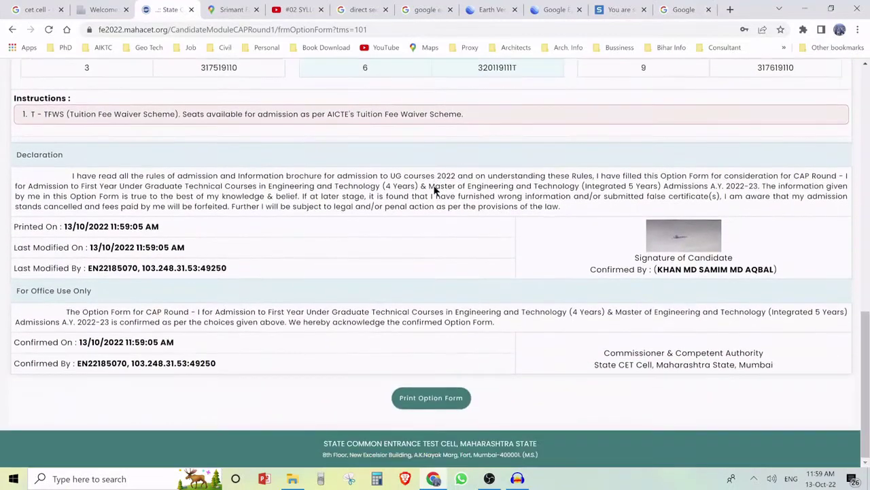
left_click(414, 401)
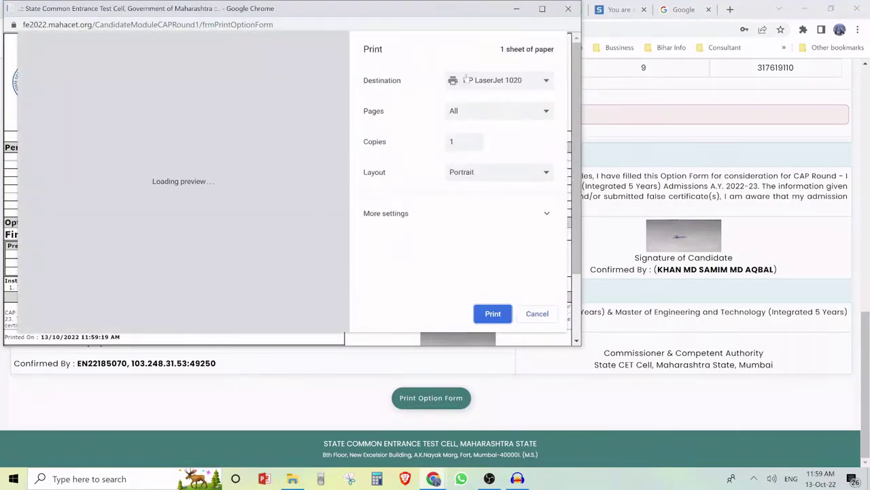
- Set the print destination to Save as PDF and save the receipt
left_click(466, 80)
left_click(483, 112)
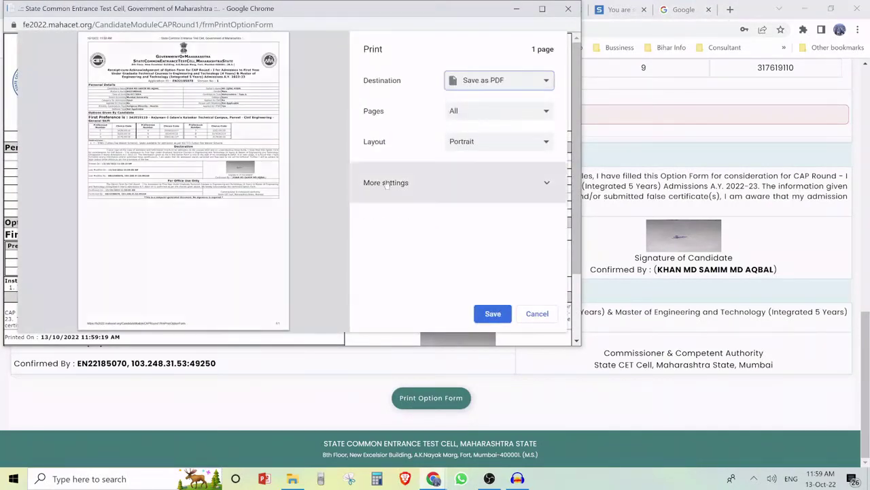
left_click(503, 315)
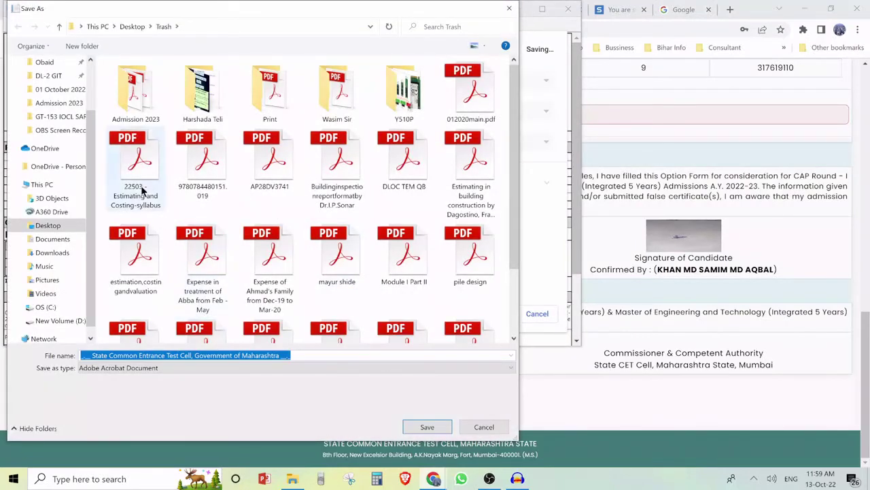
- Save the PDF in Admission 2023 as Option Form plus the candidate's name, then close the preview
left_click(139, 96)
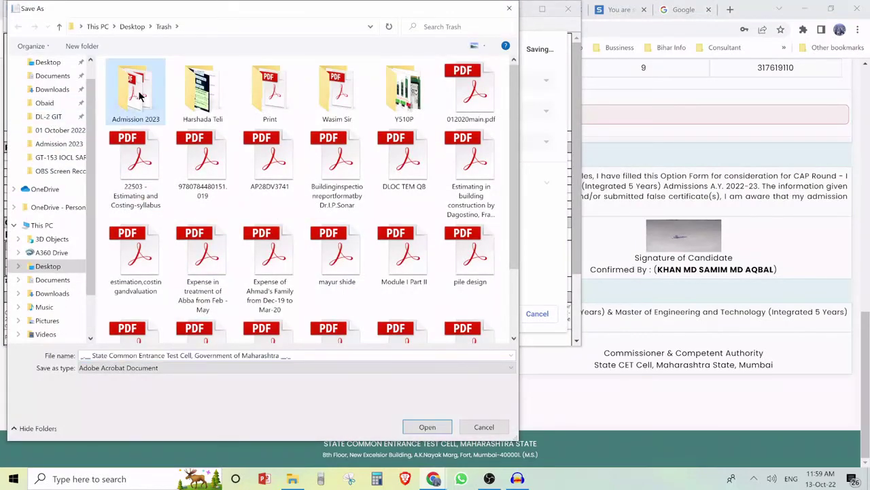
double_click(140, 96)
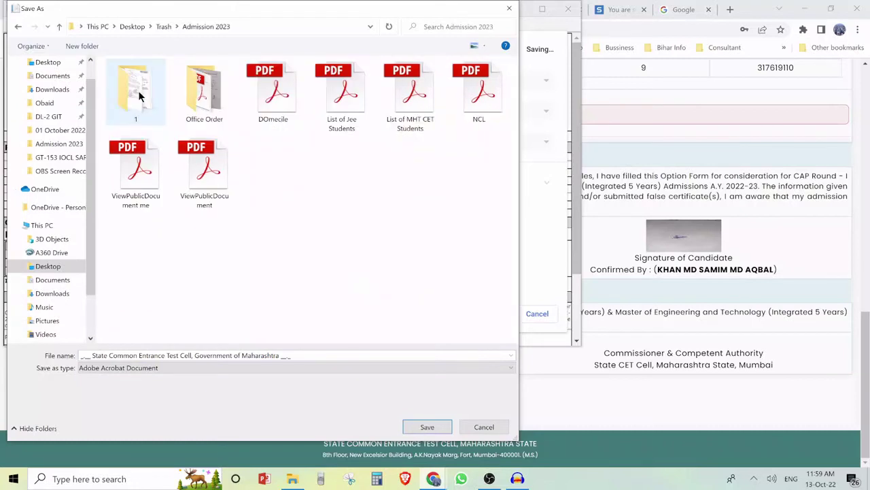
triple_click(297, 355)
type("Option Form Shamim")
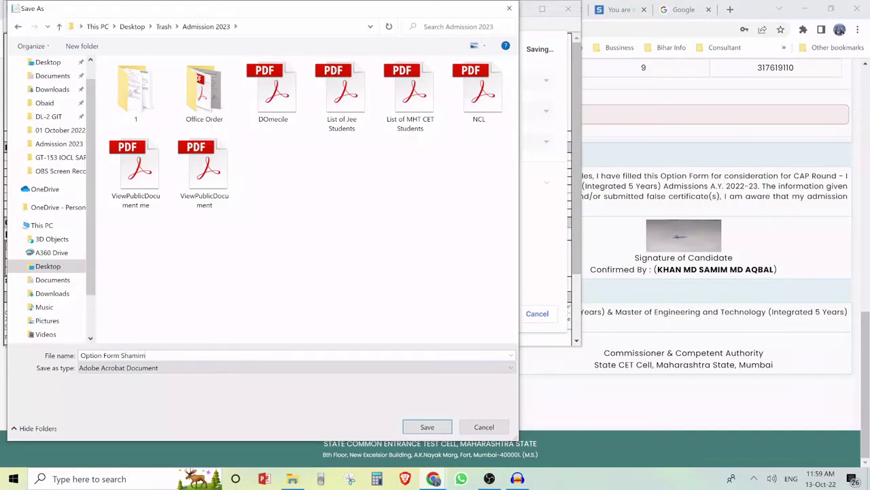
key("Return")
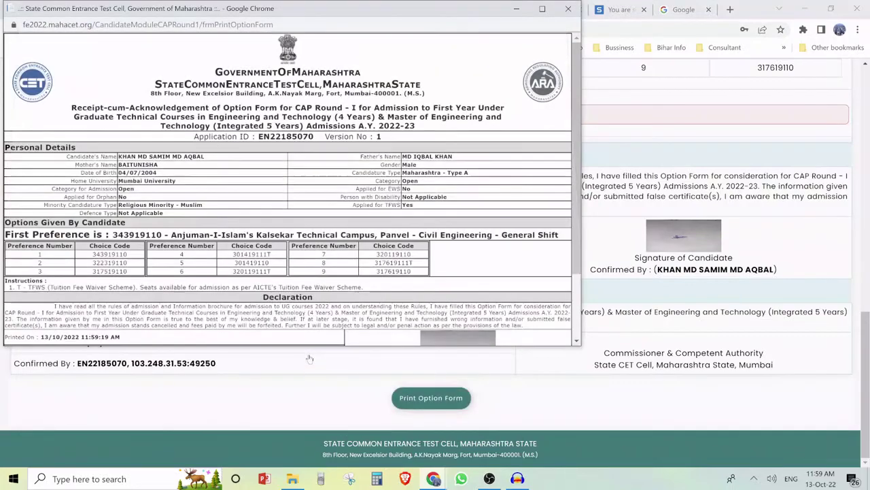
scroll(468, 108, "down", 5)
scroll(468, 110, "up", 5)
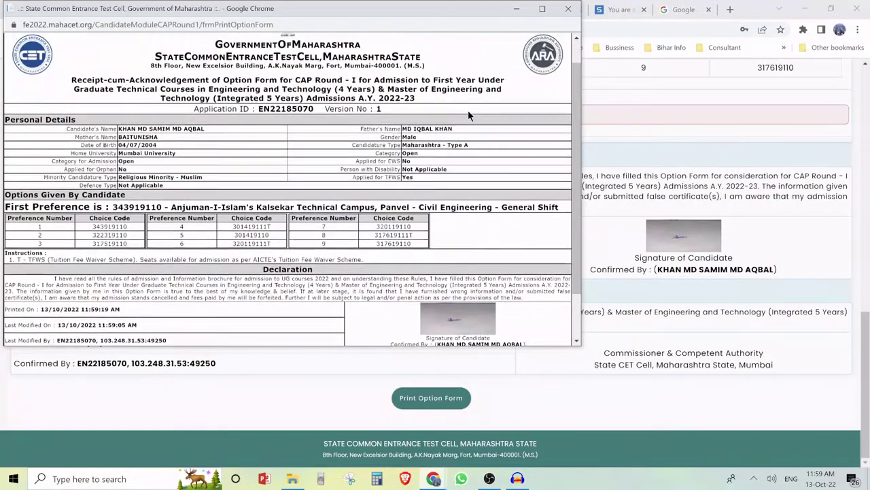
left_click(565, 10)
- Log out of the candidate account
scroll(429, 401, "up", 5)
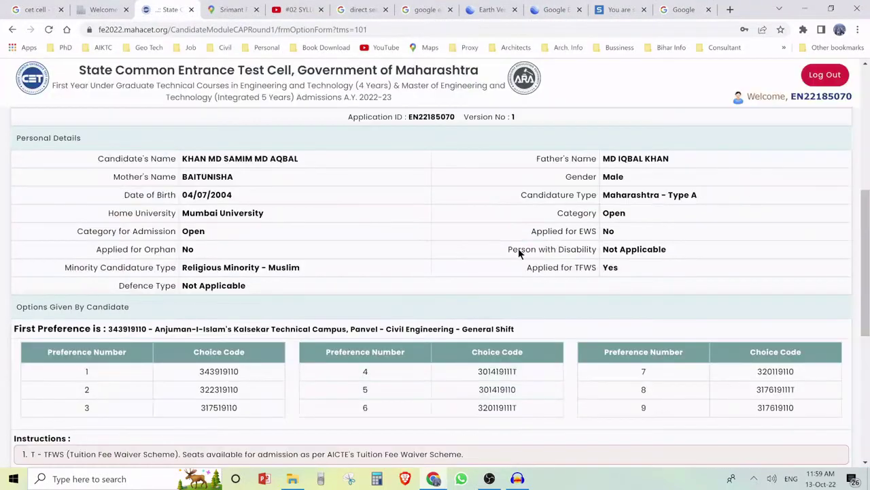
scroll(283, 151, "up", 5)
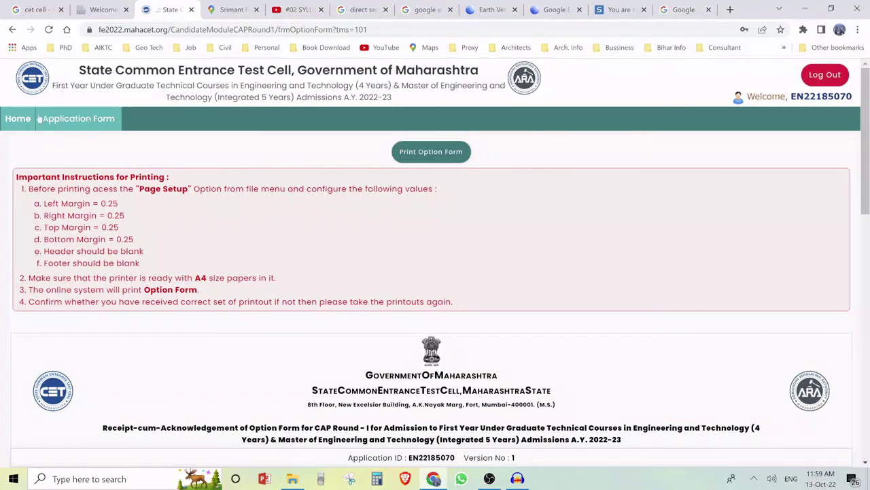
left_click(16, 119)
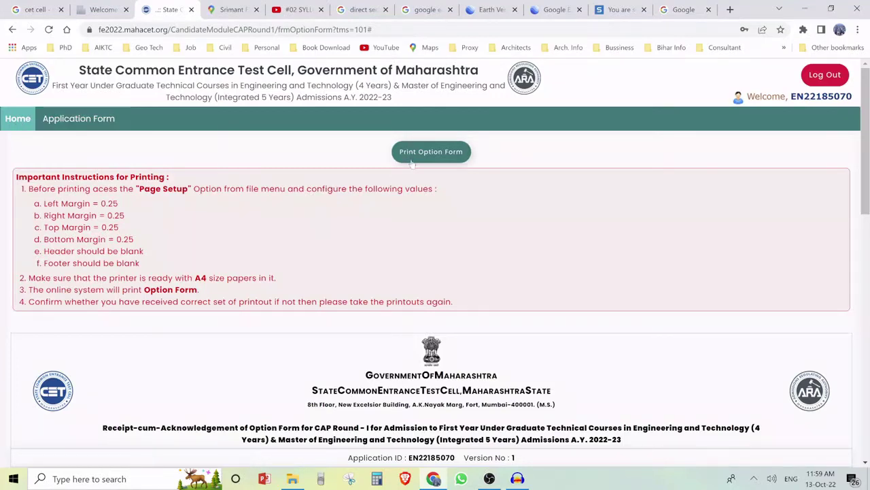
left_click(815, 80)
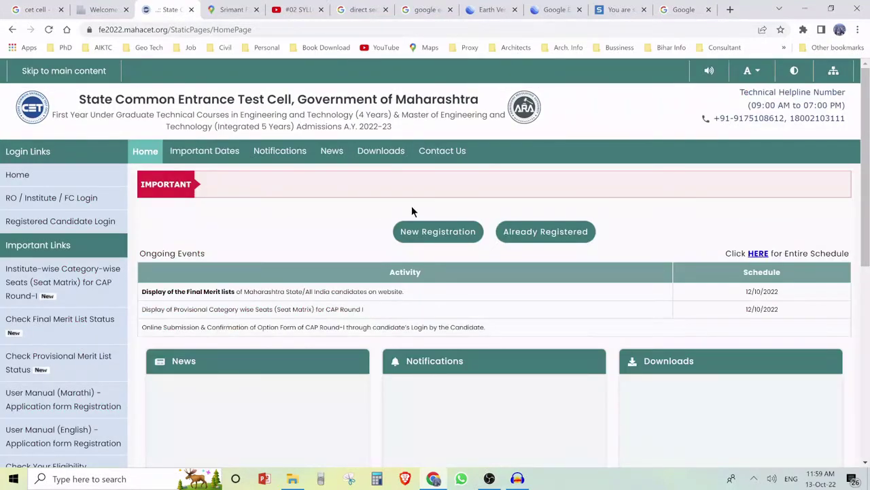
- Sign back in as a registered candidate with the autofilled Application ID and password
left_click(544, 231)
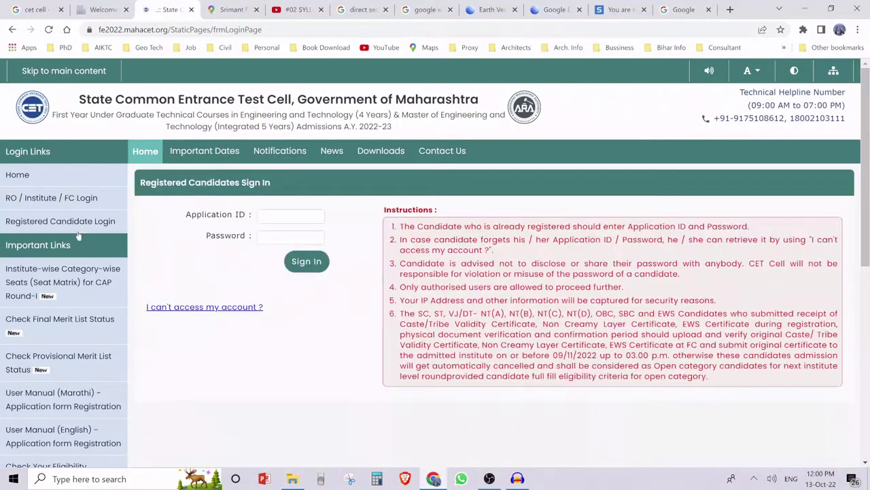
left_click(290, 216)
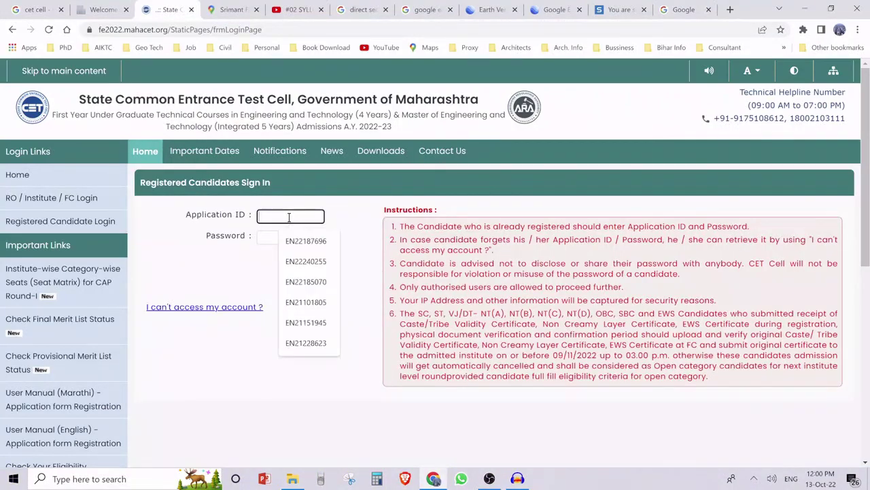
type("EN2")
left_click(306, 281)
left_click(305, 278)
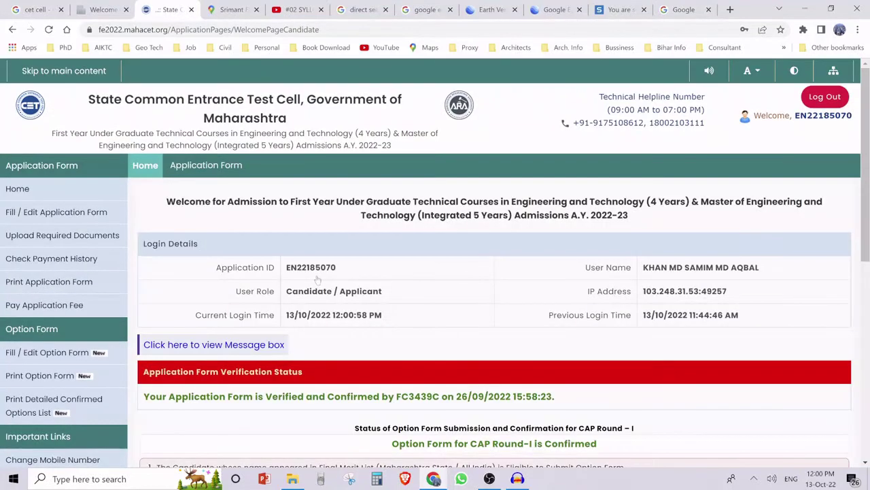
- Locate and highlight the 'Option Form for CAP Round-I Confirmed' status on the dashboard
scroll(341, 246, "down", 1)
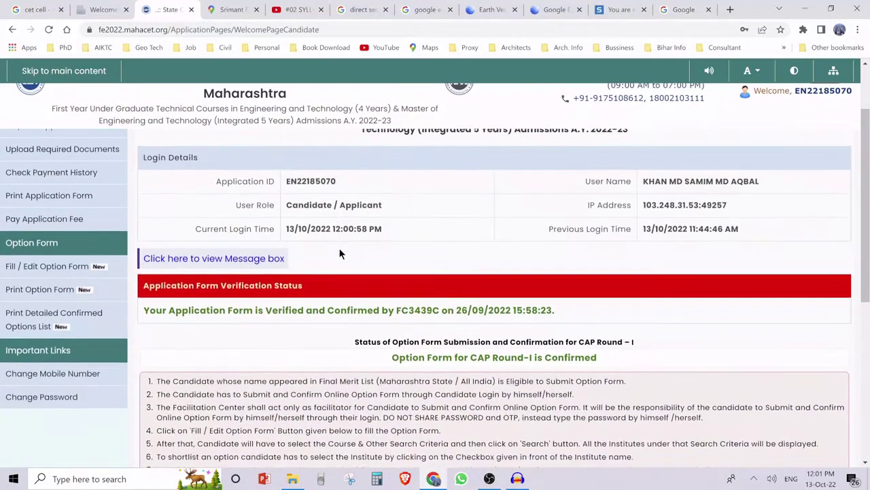
scroll(340, 254, "down", 1)
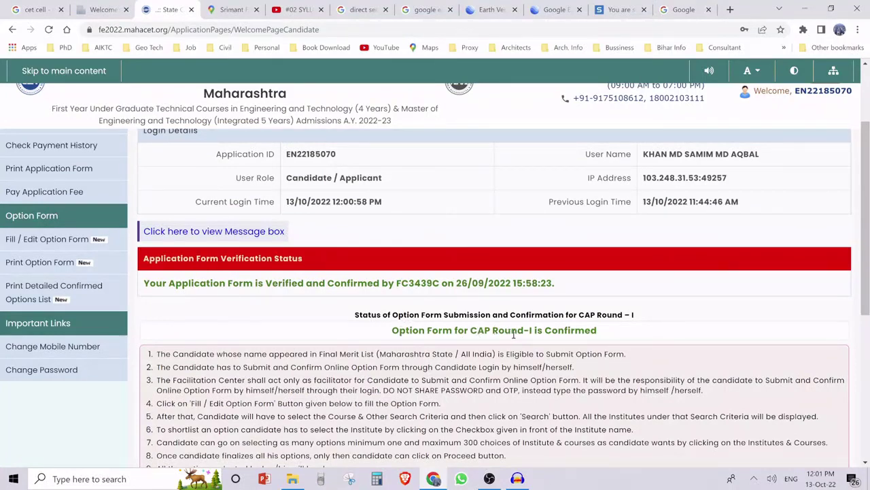
left_click_drag(605, 331, 339, 301)
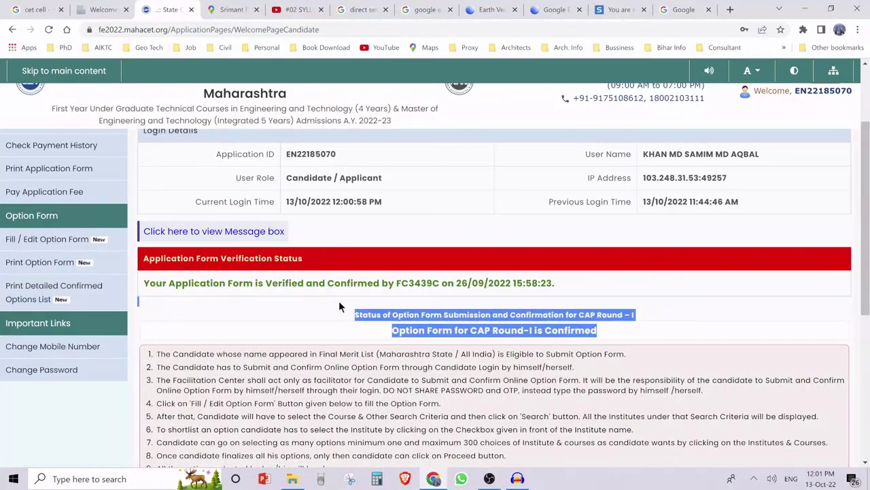
scroll(340, 302, "down", 4)
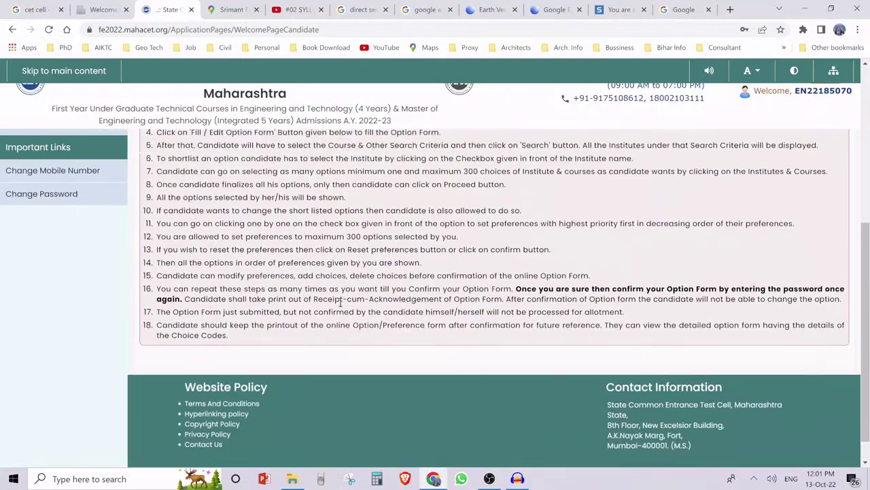
scroll(339, 301, "up", 3)
left_click(262, 264)
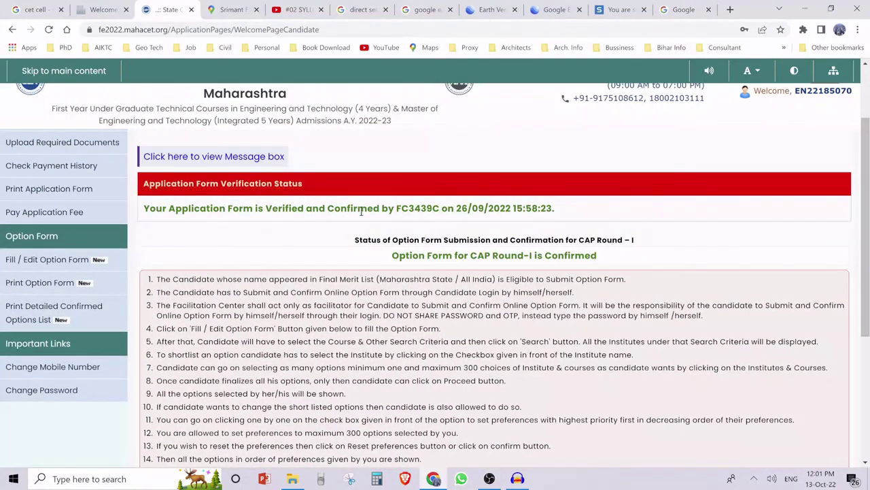
scroll(523, 211, "down", 3)
scroll(524, 215, "down", 1)
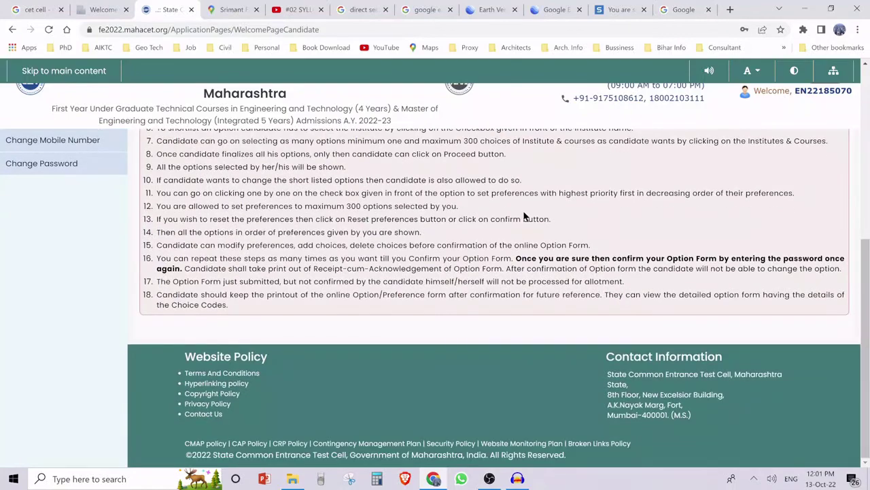
scroll(227, 262, "up", 3)
scroll(197, 266, "up", 4)
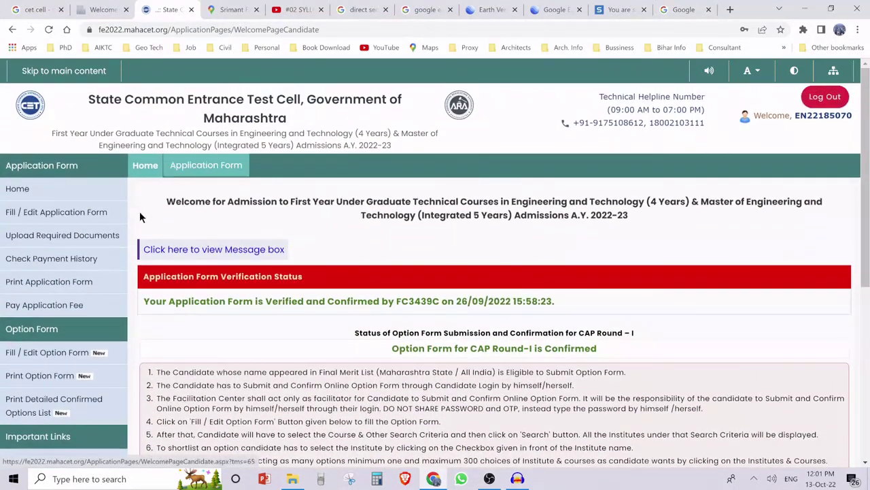
- Reopen Home to view the login details panel, then sign out
left_click(51, 196)
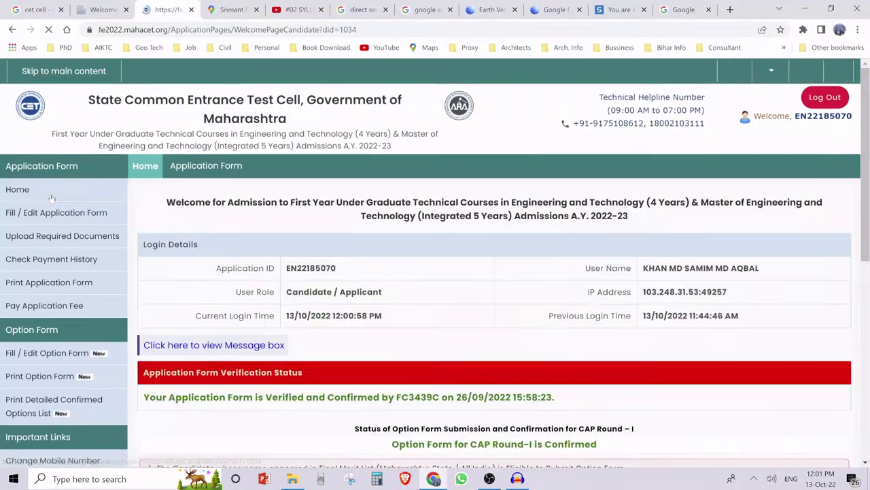
scroll(454, 251, "down", 1)
scroll(424, 245, "down", 10)
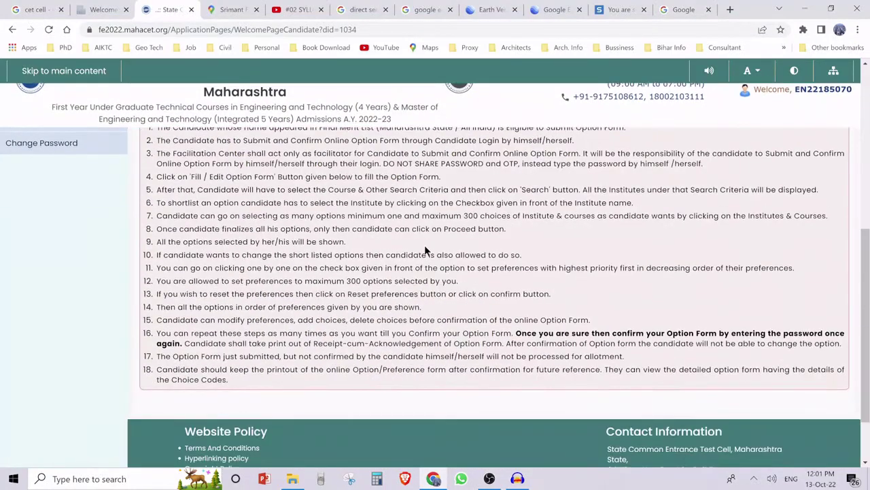
scroll(408, 245, "up", 12)
left_click(830, 102)
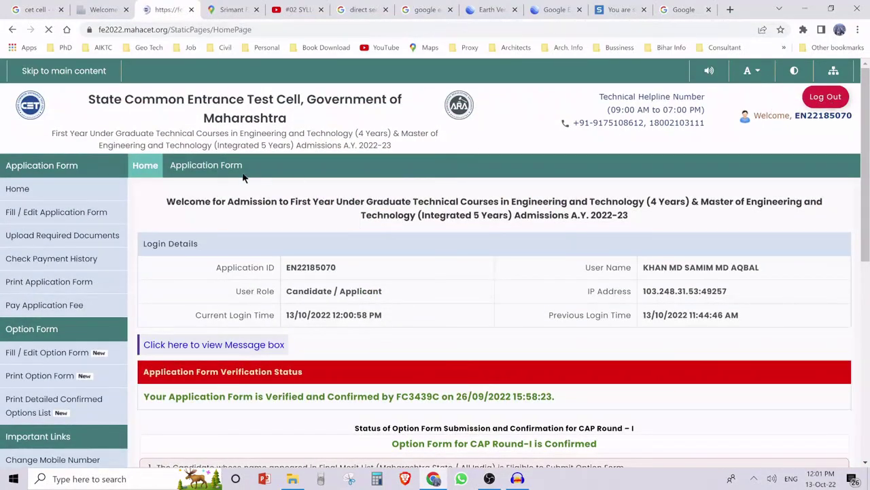
- In the Important Dates schedule, highlight the CAP Round-I allotment date 18/10/2022 and seat acceptance 19–21/10/2022
left_click(242, 155)
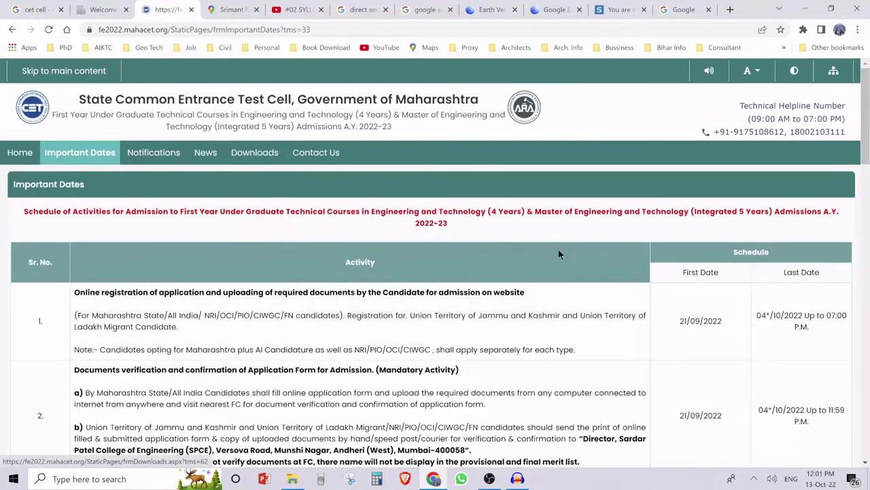
scroll(590, 252, "down", 4)
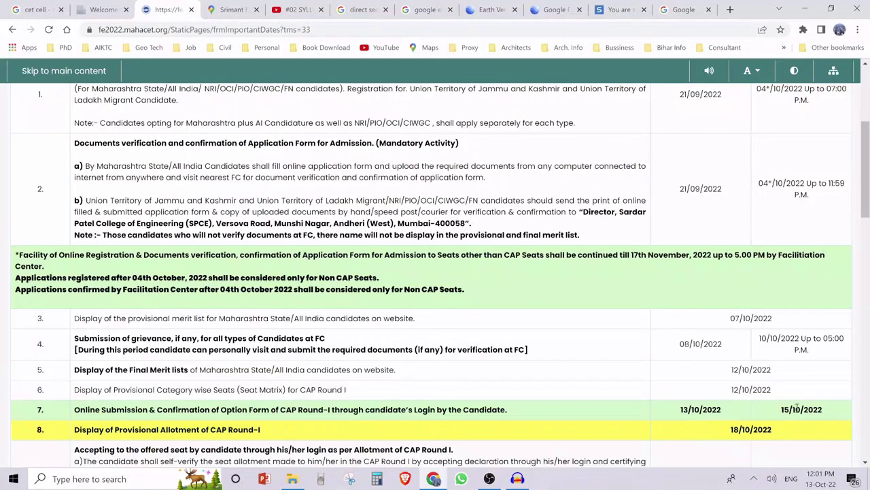
left_click_drag(729, 431, 811, 432)
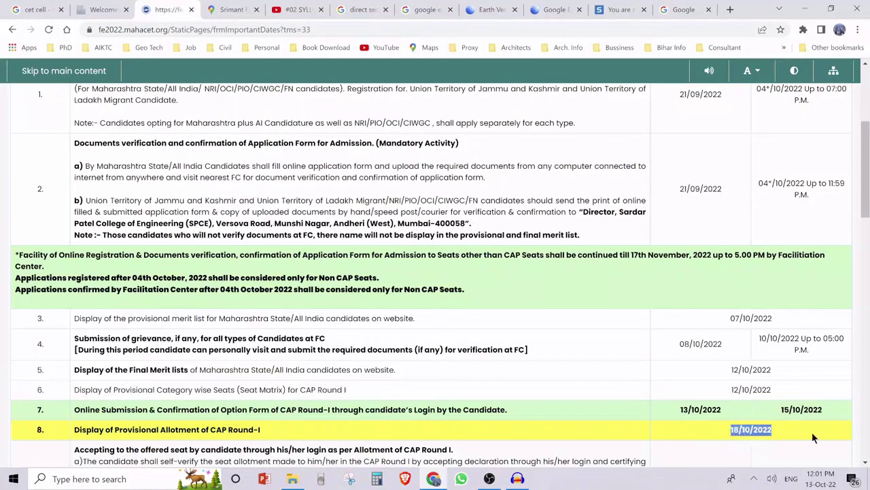
scroll(668, 353, "down", 2)
scroll(667, 353, "down", 3)
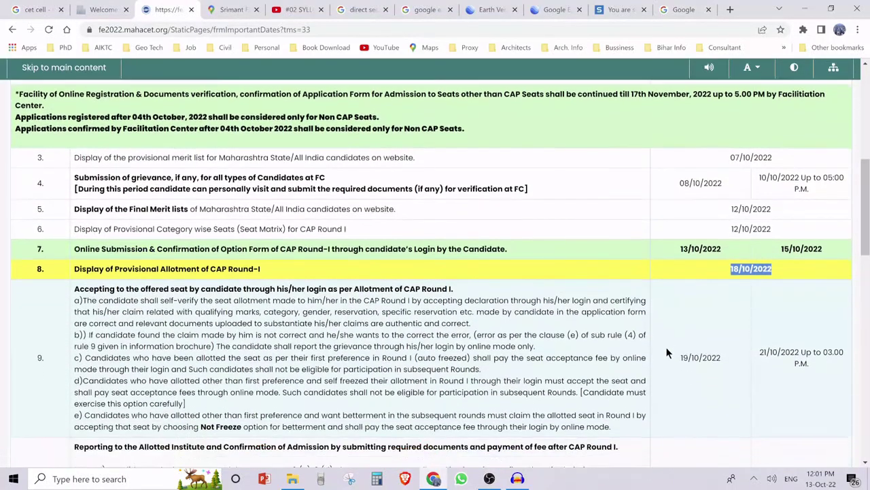
left_click_drag(680, 179, 788, 173)
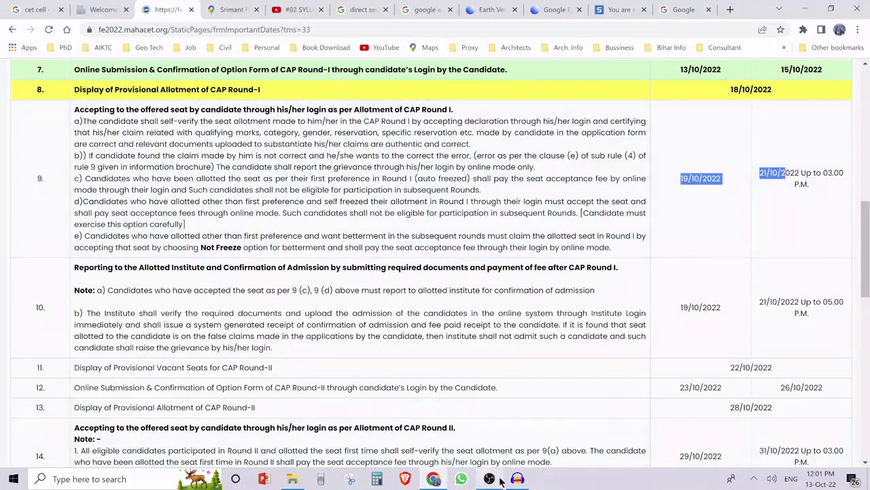